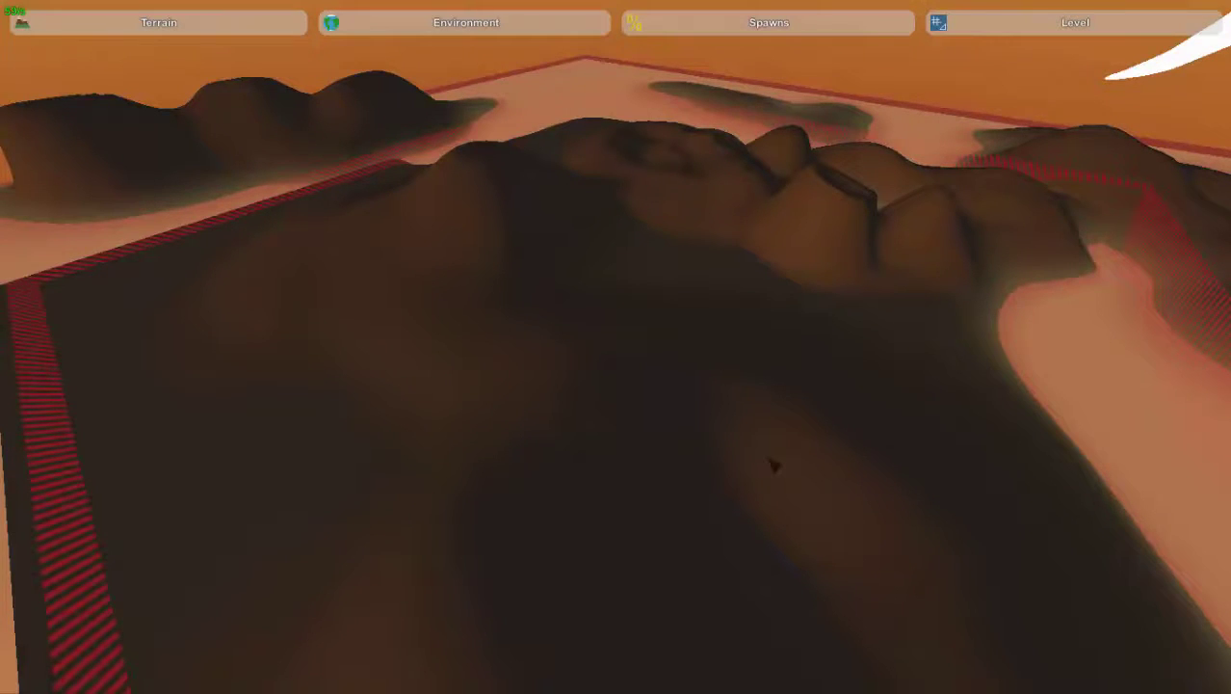
Open the terrain materials editor and choose Dirt as the material to paint.
left_click(231, 22)
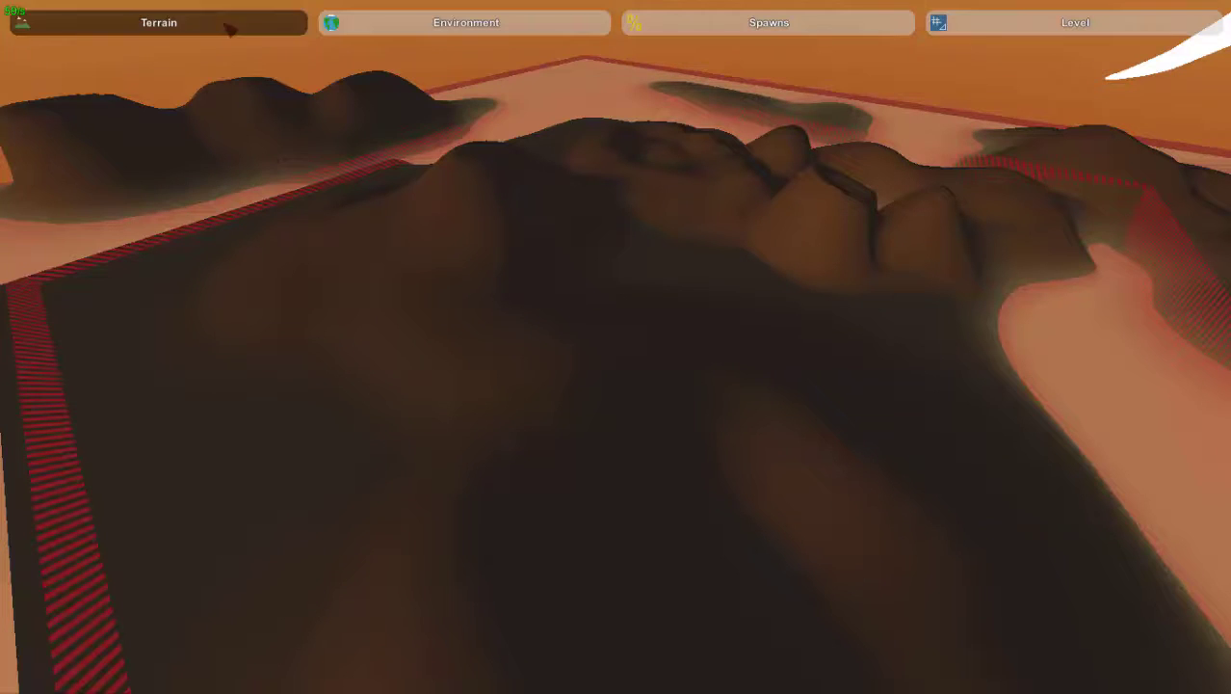
left_click(437, 67)
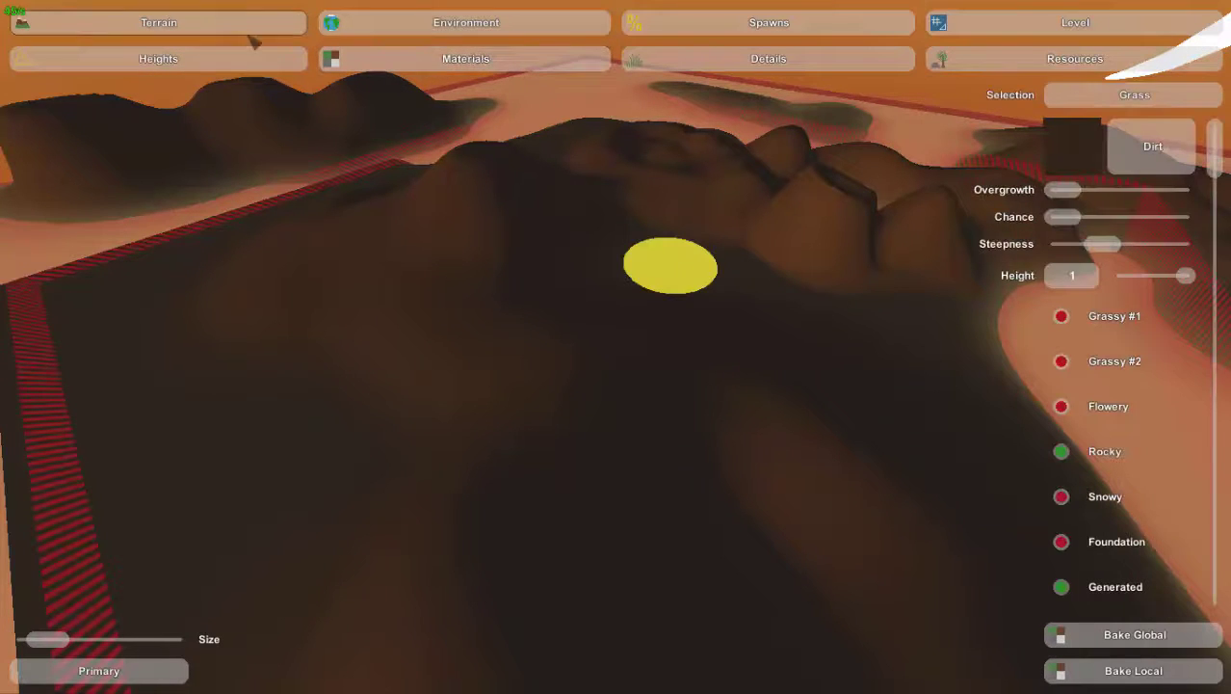
mouse_move(657, 465)
right_mouse_down()
mouse_move(542, 379)
mouse_move(591, 366)
mouse_move(597, 192)
mouse_move(616, 134)
mouse_move(713, 203)
mouse_move(616, 212)
right_mouse_up()
right_click_drag(617, 346, 616, 368)
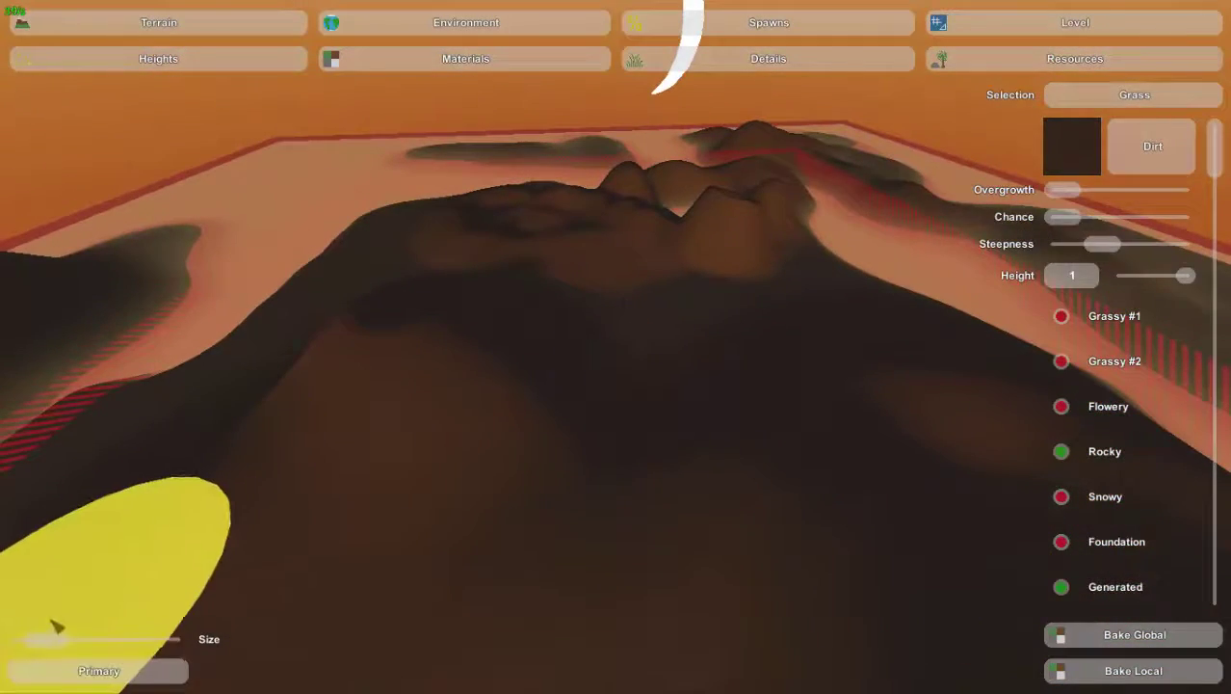
mouse_move(60, 648)
left_mouse_down()
mouse_move(145, 648)
mouse_move(58, 649)
left_mouse_up()
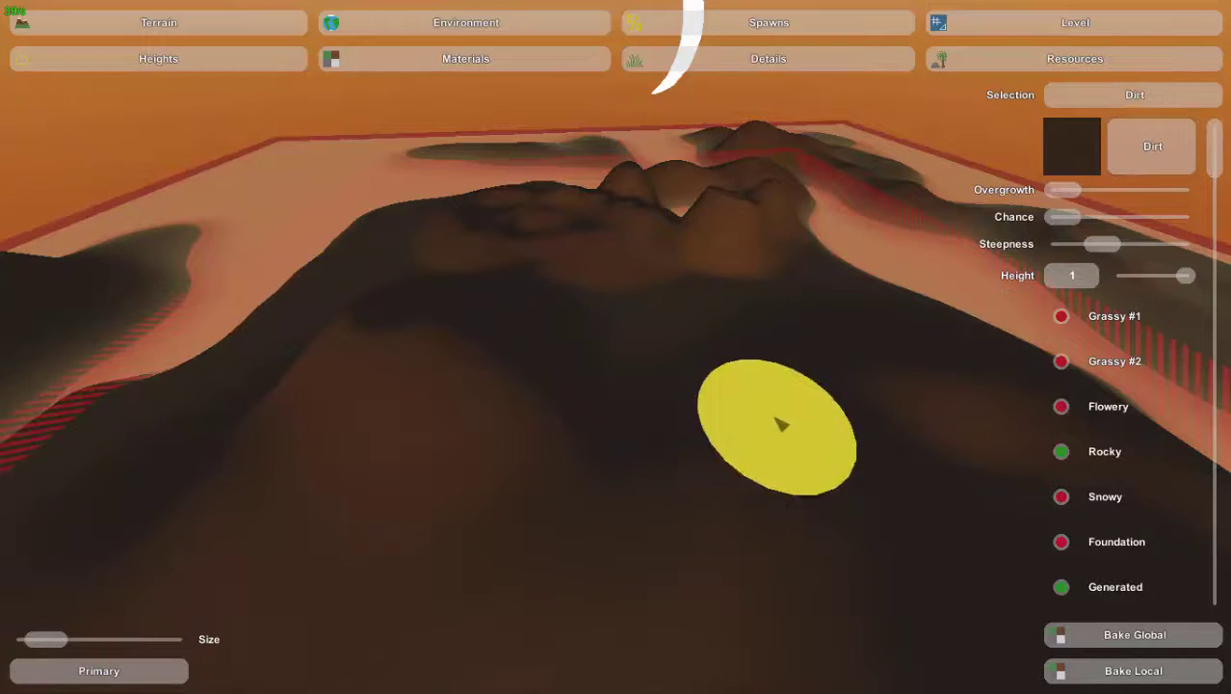
mouse_move(781, 423)
right_mouse_down()
mouse_move(722, 520)
mouse_move(746, 429)
mouse_move(872, 617)
mouse_move(1011, 568)
mouse_move(1026, 462)
mouse_move(934, 429)
right_mouse_up()
right_click_drag(670, 317, 748, 423)
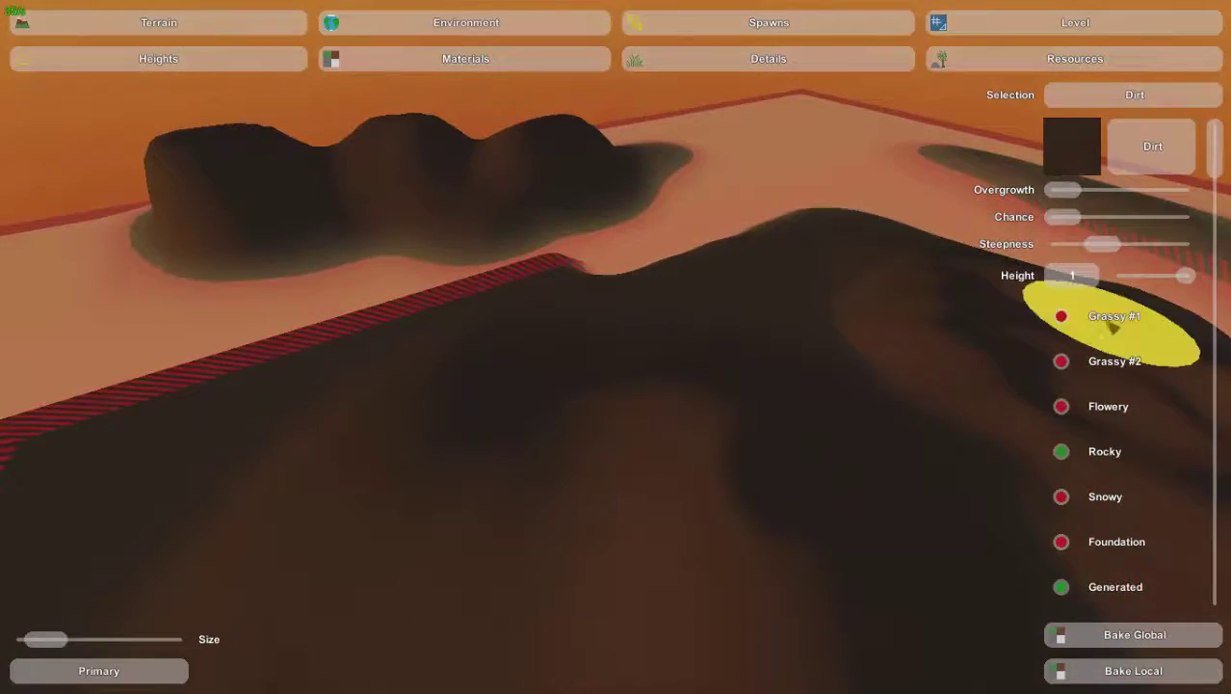
Choose the Grass material and paint a large grass patch on the hill near the island's border.
scroll(1171, 276, "down", 5)
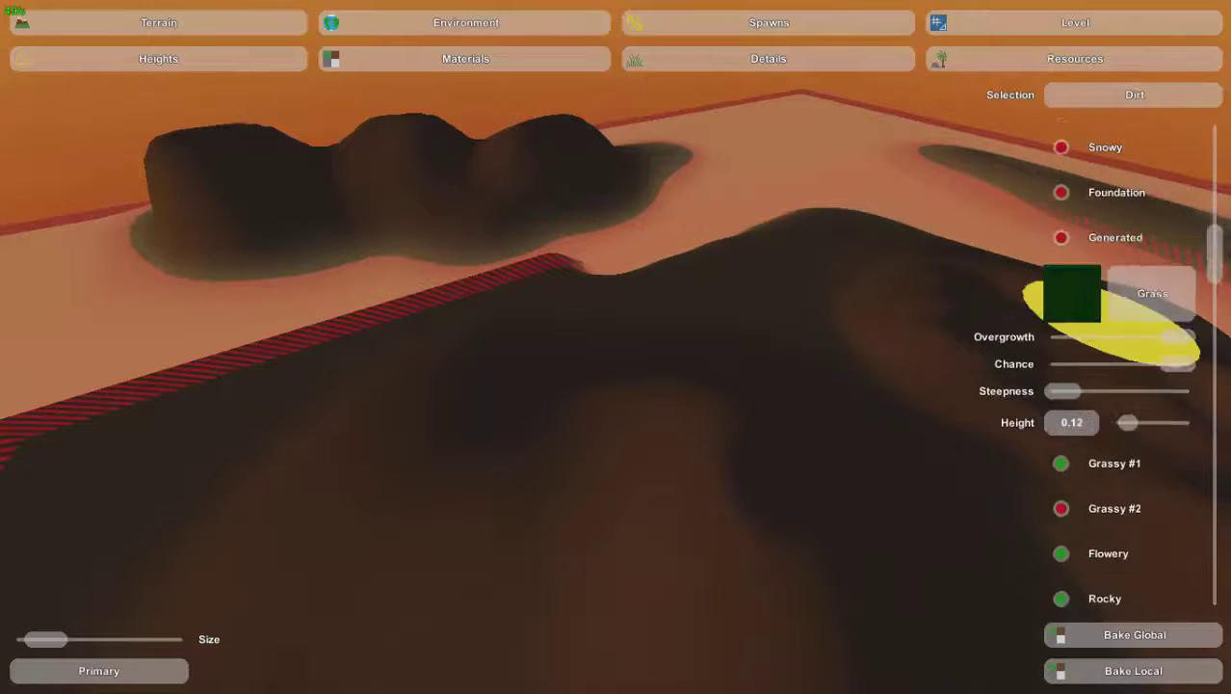
left_click(1171, 277)
right_click_drag(660, 403, 1039, 327)
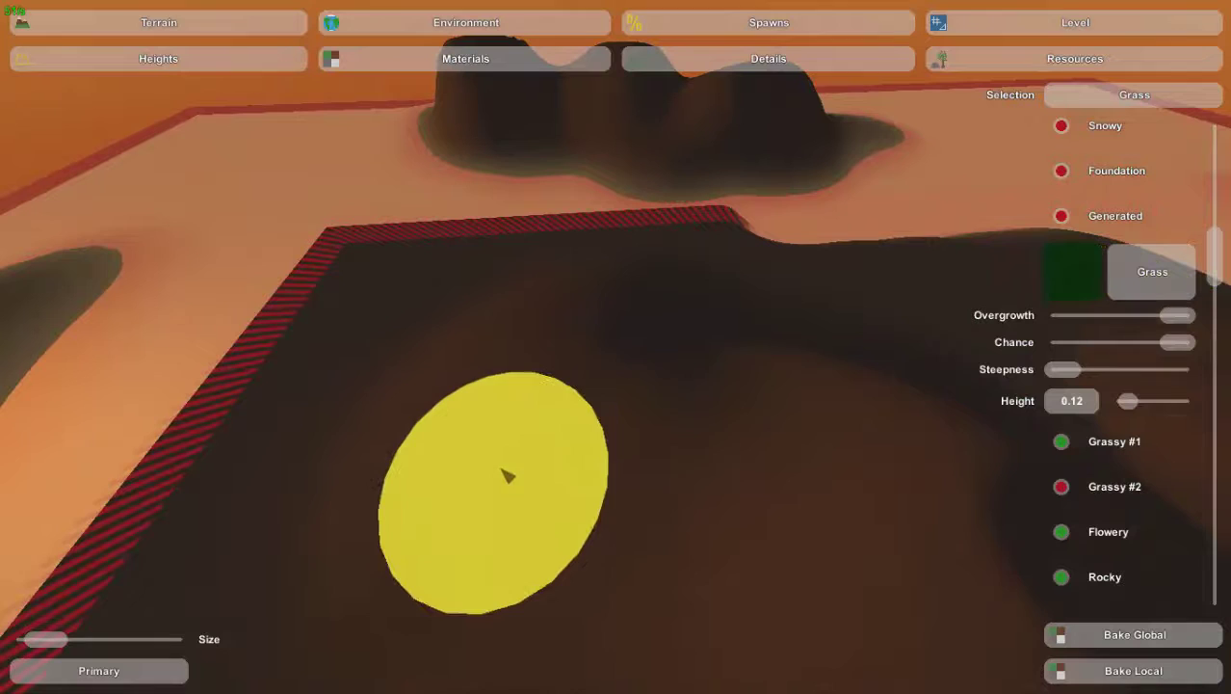
left_click(506, 473)
mouse_move(575, 350)
left_mouse_down()
mouse_move(662, 363)
mouse_move(719, 564)
mouse_move(871, 399)
left_mouse_up()
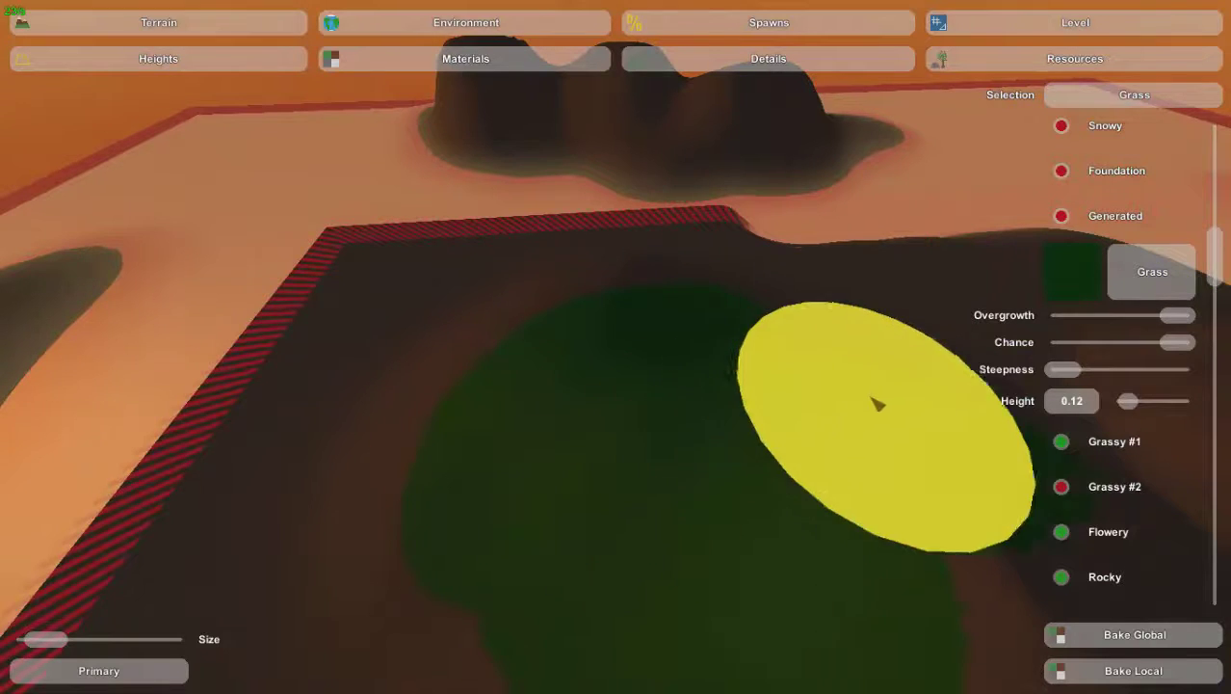
Reduce the brush size and paint a thin, curving grass trail outward from the large grass patch.
right_click_drag(870, 399, 1080, 572)
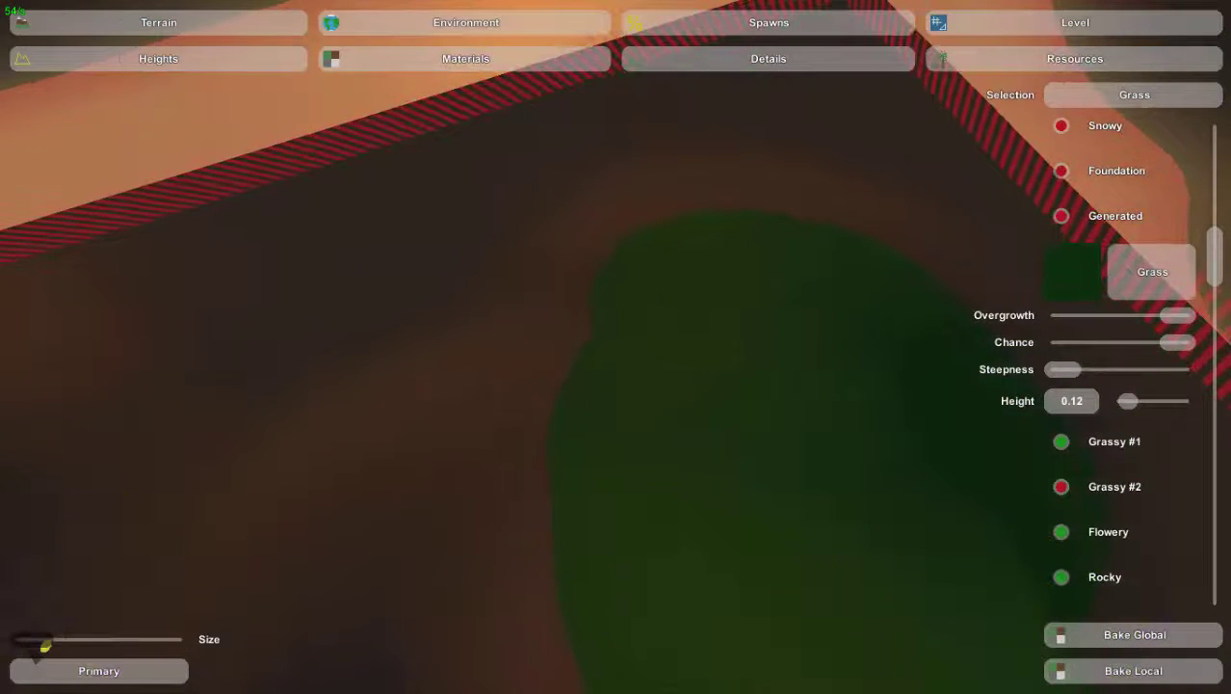
key("w")
mouse_move(482, 489)
right_mouse_down()
mouse_move(532, 462)
mouse_move(651, 503)
mouse_move(936, 663)
mouse_move(1006, 308)
right_mouse_up()
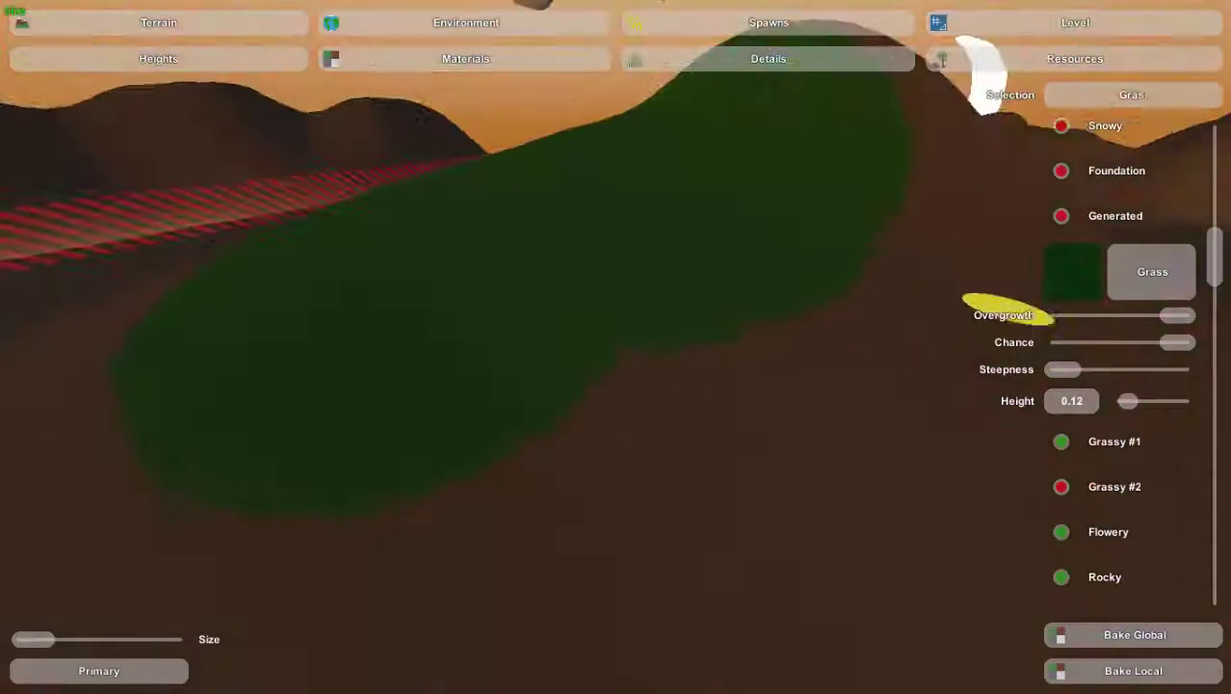
mouse_move(636, 372)
left_mouse_down()
mouse_move(703, 489)
mouse_move(796, 568)
mouse_move(976, 614)
left_mouse_up()
mouse_move(984, 629)
right_mouse_down()
mouse_move(665, 328)
mouse_move(732, 328)
mouse_move(645, 362)
right_mouse_up()
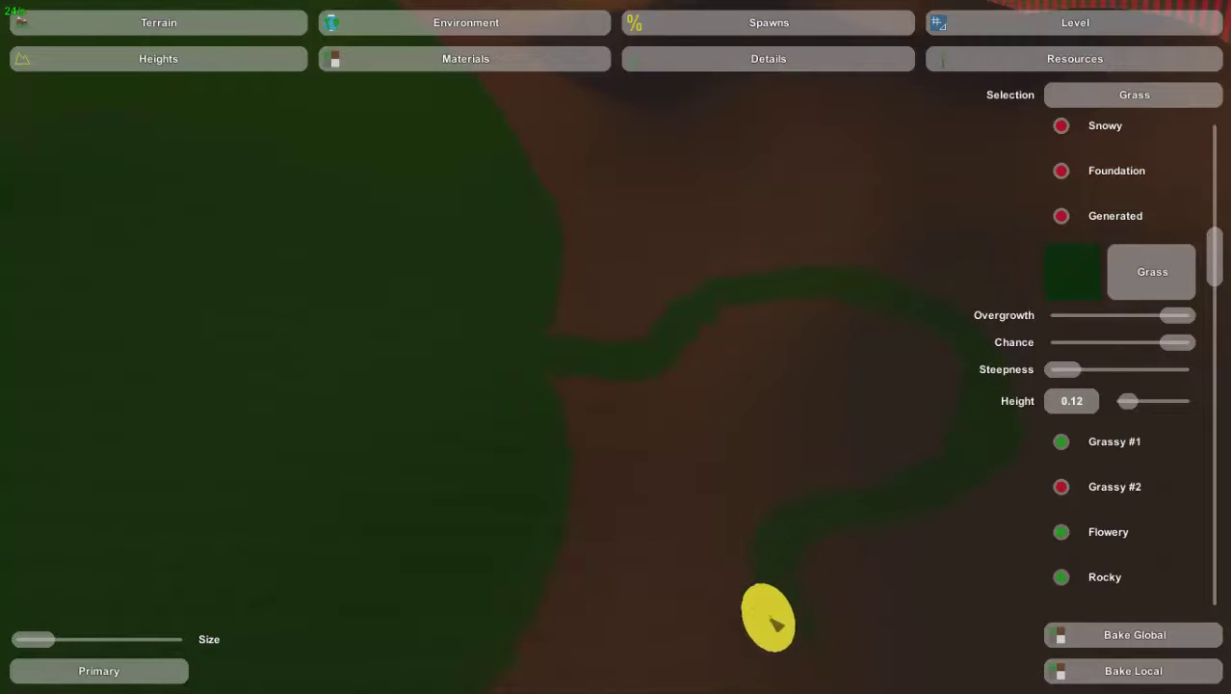
right_click_drag(672, 366, 643, 240)
key("s")
mouse_move(734, 493)
right_mouse_down()
mouse_move(690, 443)
mouse_move(588, 469)
mouse_move(637, 456)
mouse_move(682, 498)
mouse_move(616, 348)
right_mouse_up()
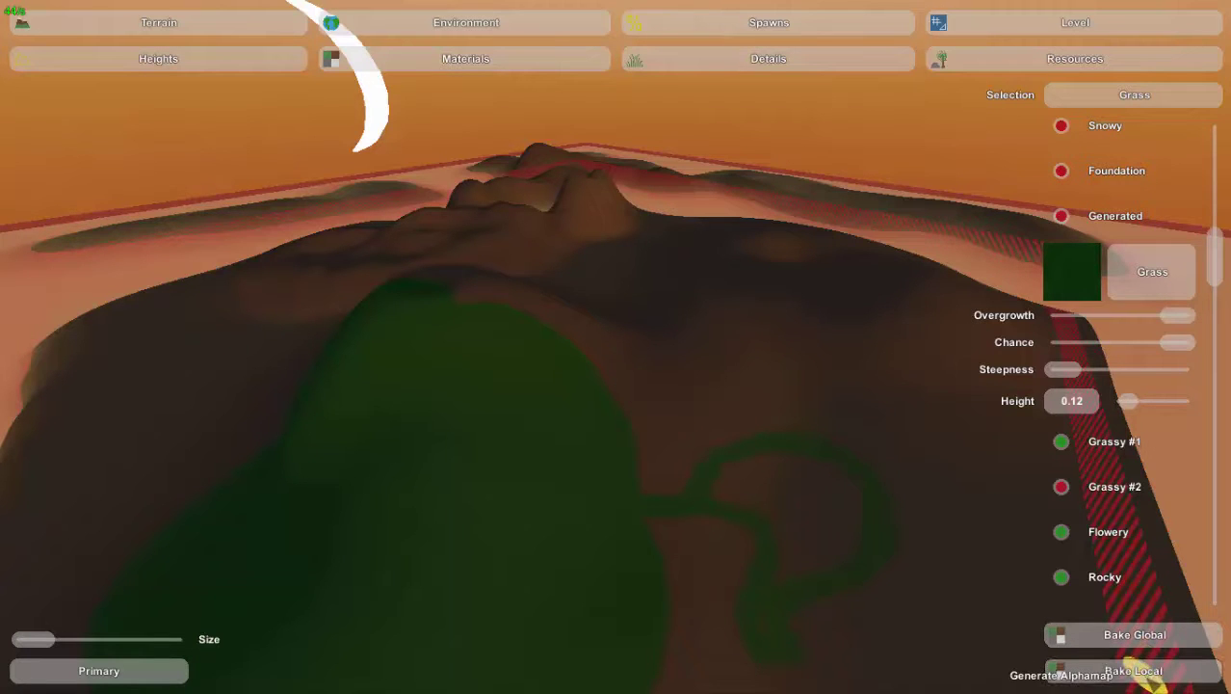
Fill in more grass where the thin trail meets the large patch, and bake the materials globally.
mouse_move(638, 559)
right_mouse_down()
mouse_move(638, 602)
mouse_move(809, 650)
right_mouse_up()
key("w")
key("d")
mouse_move(616, 347)
right_mouse_down()
mouse_move(472, 299)
mouse_move(366, 385)
mouse_move(563, 337)
mouse_move(559, 275)
right_mouse_up()
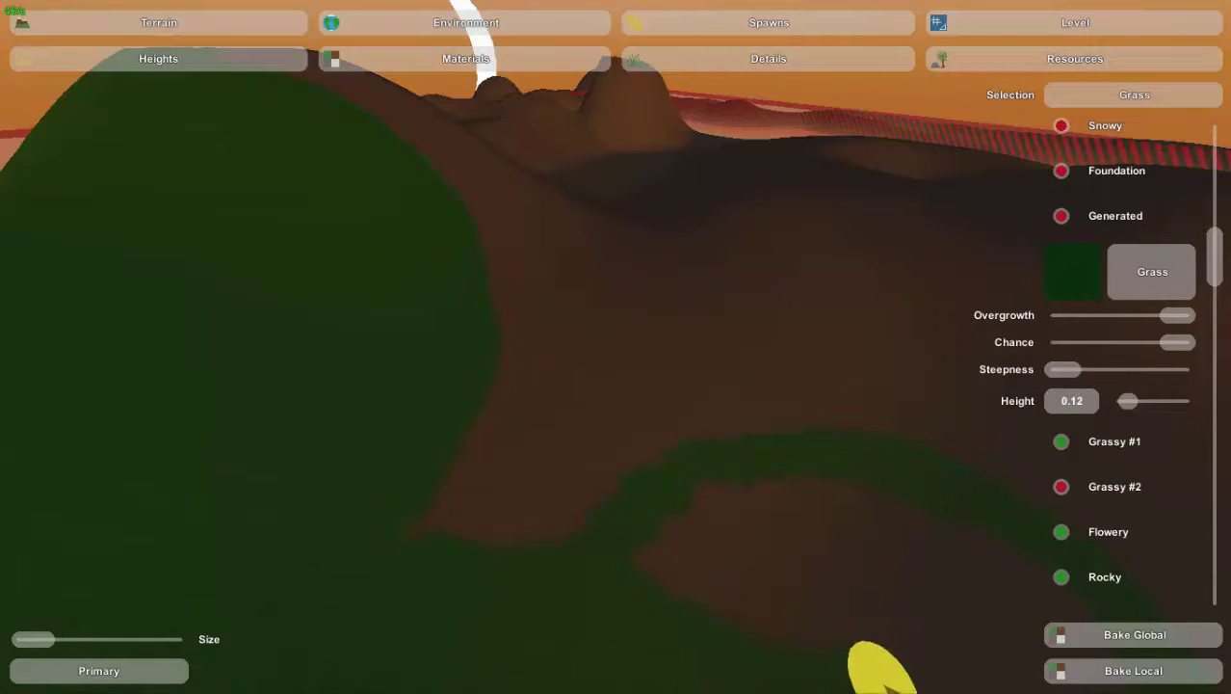
mouse_move(713, 595)
left_mouse_down()
mouse_move(488, 536)
mouse_move(512, 537)
left_mouse_up()
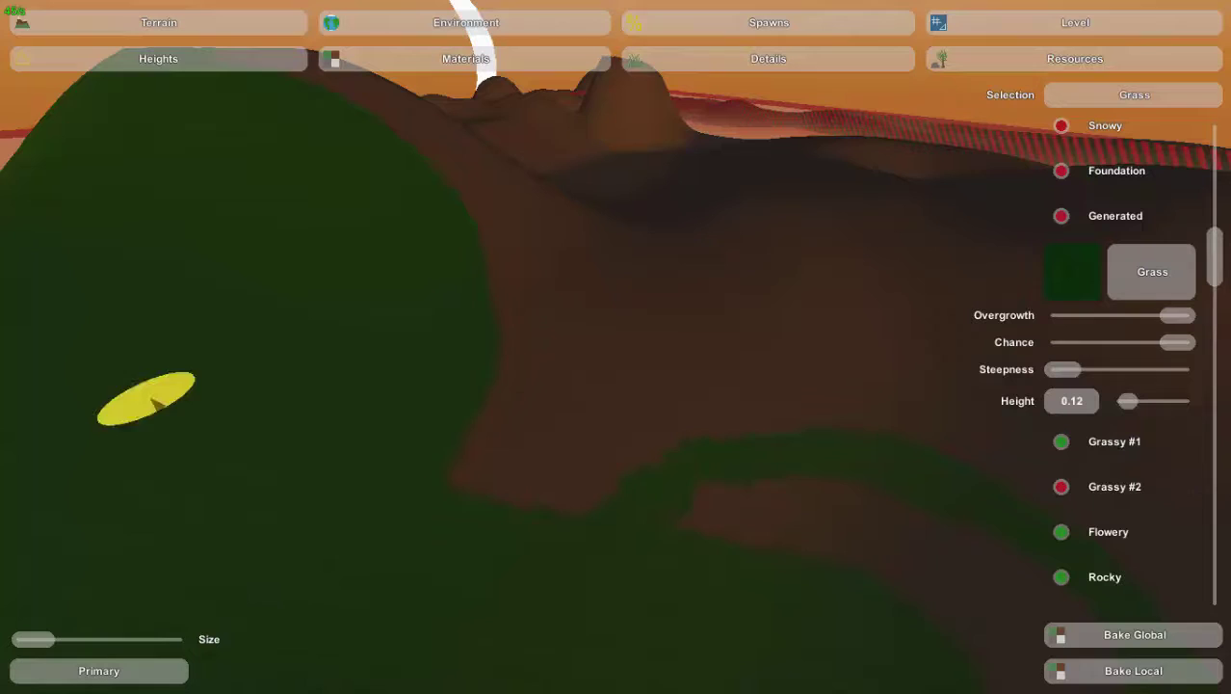
left_click(1144, 639)
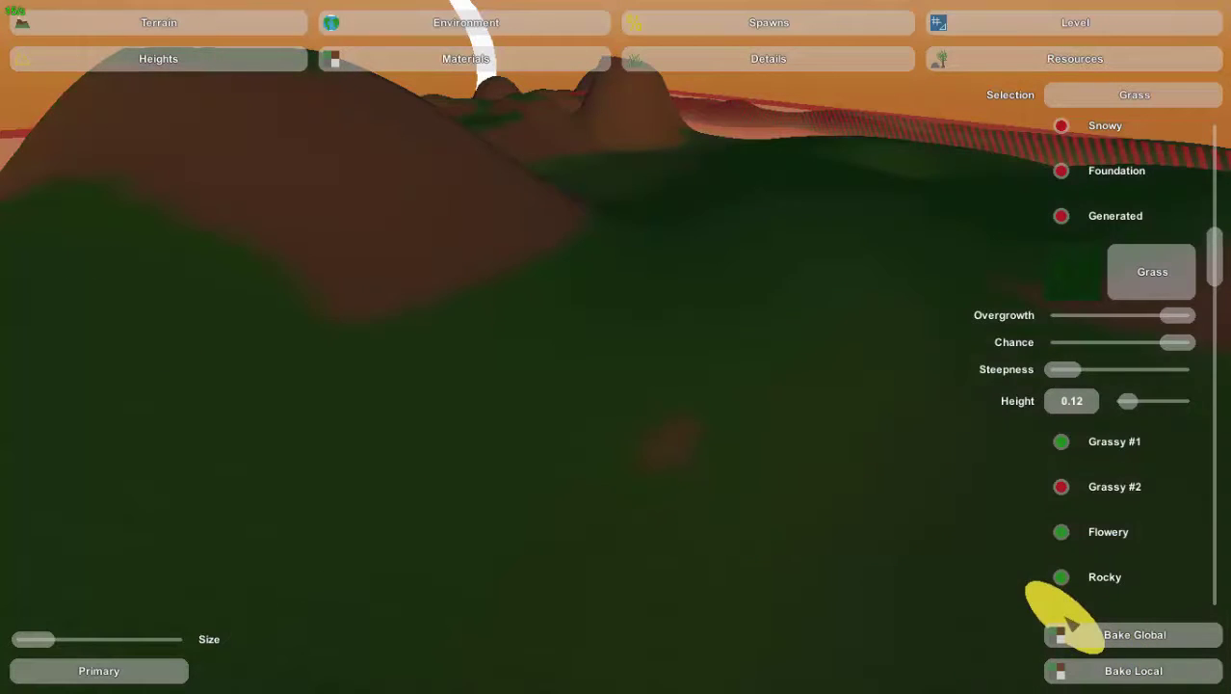
Inspect how the baked grass and dirt are distributed over the island's flat areas, slopes and peaks.
right_click_drag(775, 576, 1214, 433)
key("s")
key("w")
key("w")
key("w")
key("a")
key("w")
key("w")
mouse_move(616, 347)
right_mouse_down()
mouse_move(481, 317)
mouse_move(375, 275)
mouse_move(337, 241)
mouse_move(164, 289)
mouse_move(637, 279)
mouse_move(573, 395)
mouse_move(674, 300)
mouse_move(674, 251)
mouse_move(818, 269)
mouse_move(1001, 366)
mouse_move(1194, 362)
mouse_move(441, 265)
mouse_move(1001, 270)
mouse_move(1193, 241)
mouse_move(1103, 309)
mouse_move(558, 270)
mouse_move(856, 359)
mouse_move(853, 345)
mouse_move(853, 470)
mouse_move(757, 674)
mouse_move(558, 318)
mouse_move(424, 311)
right_mouse_up()
key("w")
key("w")
key("w")
key("w")
key("w")
key("s")
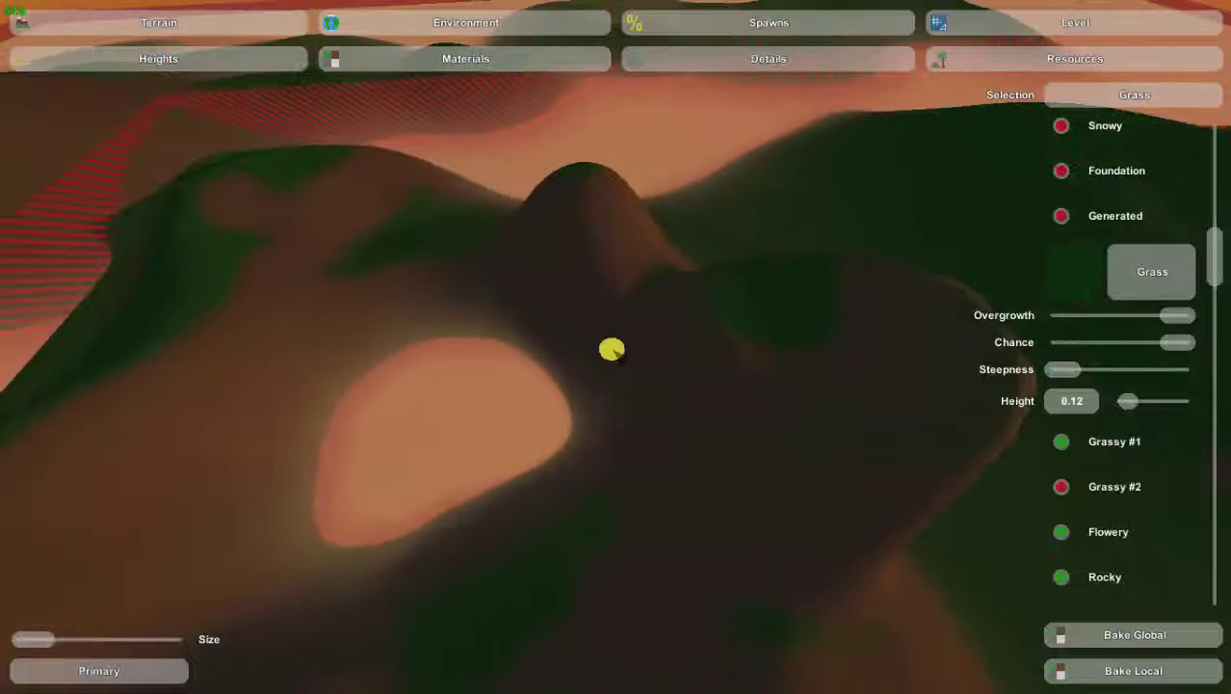
right_click_drag(610, 358, 408, 318)
key("d")
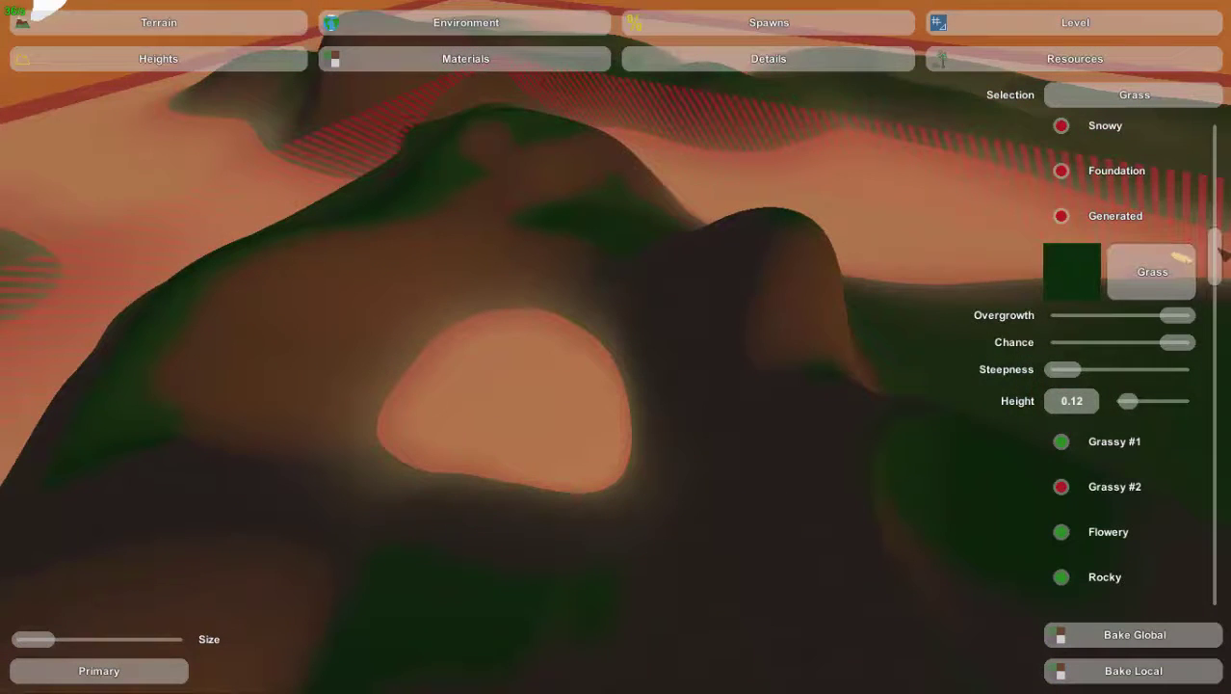
Review the Grass material's bake settings and compare them with the grass coverage on the terrain.
scroll(1181, 258, "down", 3)
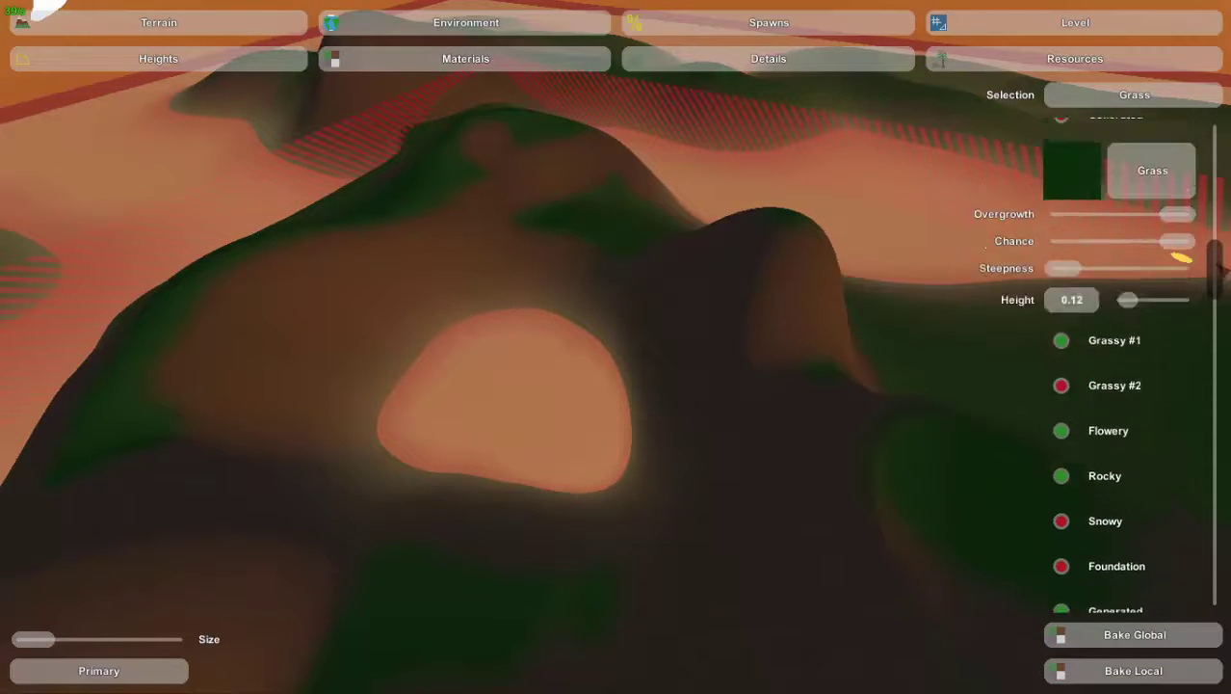
scroll(1181, 258, "up", 2)
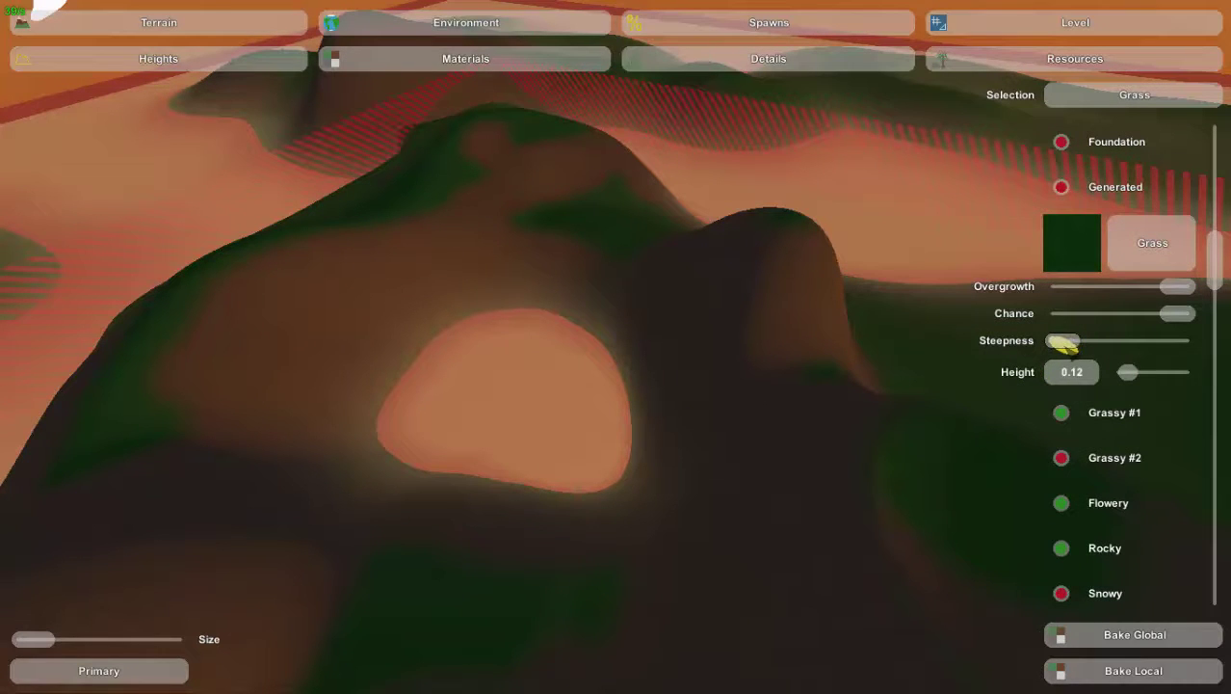
mouse_move(1048, 348)
right_mouse_down()
mouse_move(550, 341)
mouse_move(310, 475)
mouse_move(8, 442)
right_mouse_up()
key("w")
key("w")
mouse_move(616, 347)
right_mouse_down()
mouse_move(658, 390)
mouse_move(369, 414)
mouse_move(125, 414)
mouse_move(609, 358)
right_mouse_up()
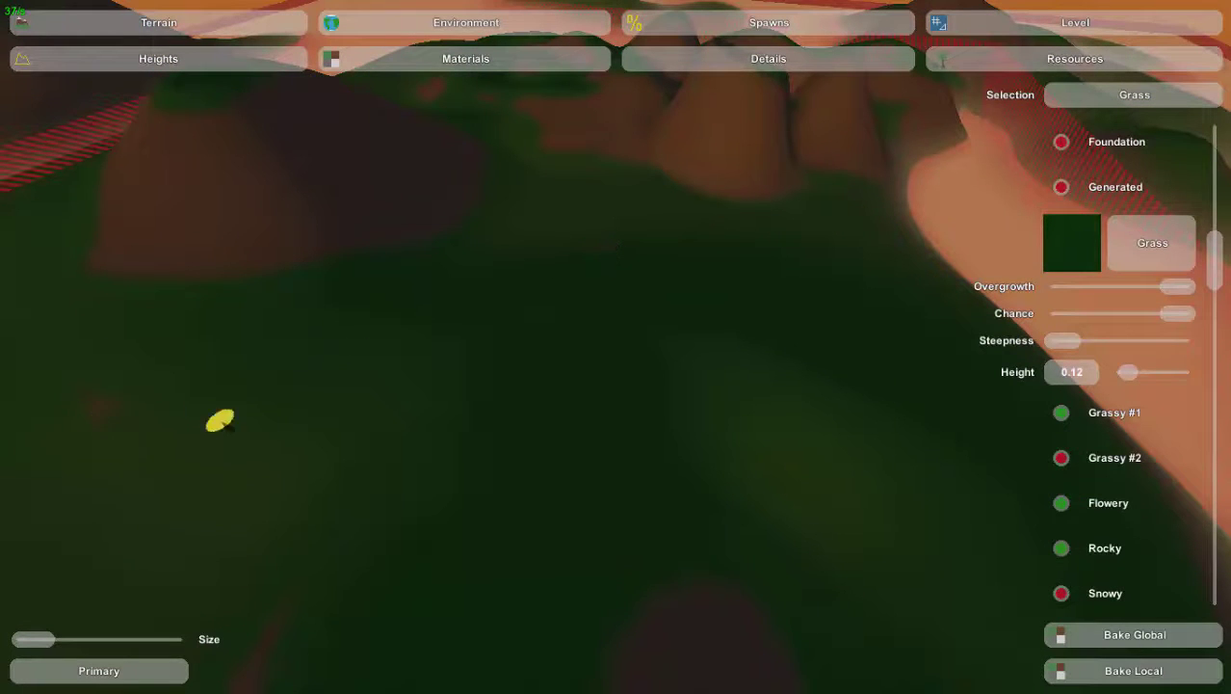
right_click_drag(609, 357, 609, 357)
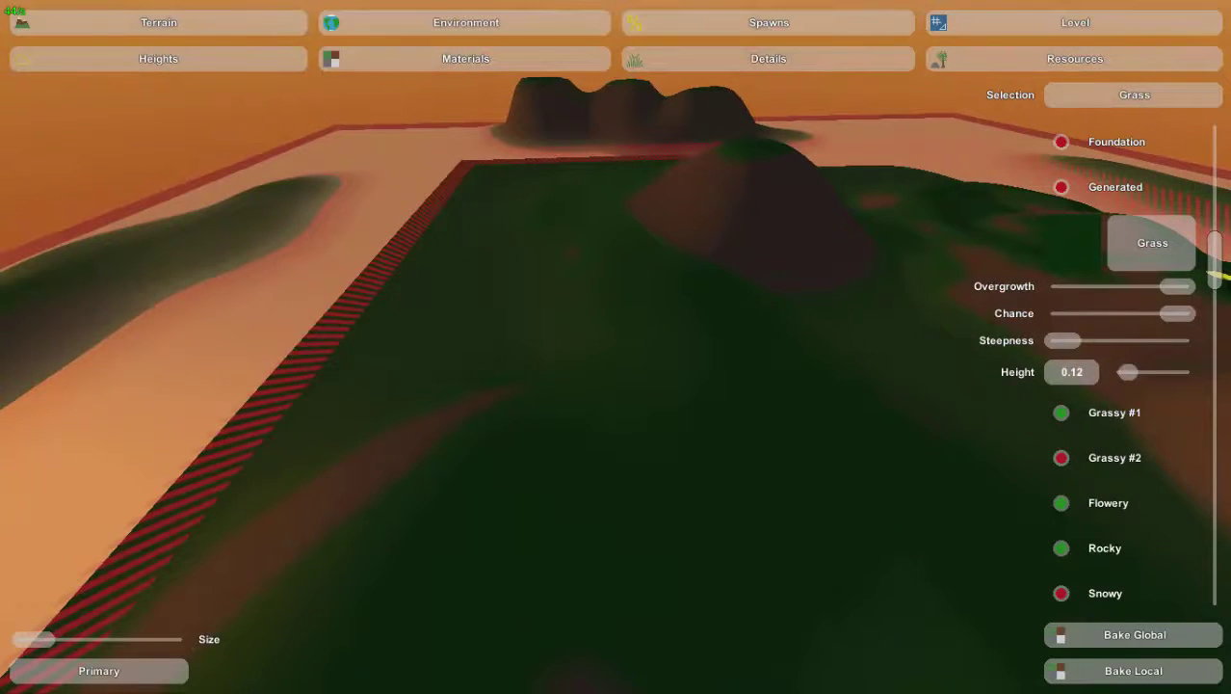
Raise the Dirt material's steepness to most of its range and bake the materials globally.
left_click_drag(1214, 260, 1202, 123)
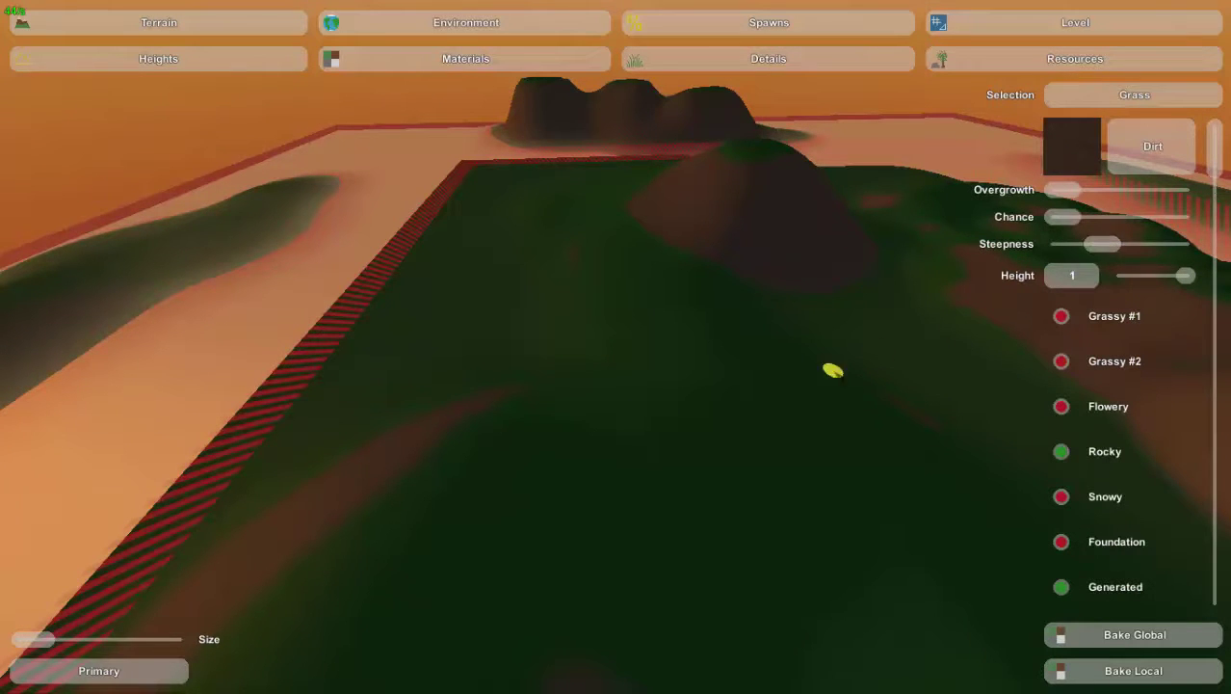
mouse_move(836, 374)
right_mouse_down()
mouse_move(616, 346)
mouse_move(630, 348)
right_mouse_up()
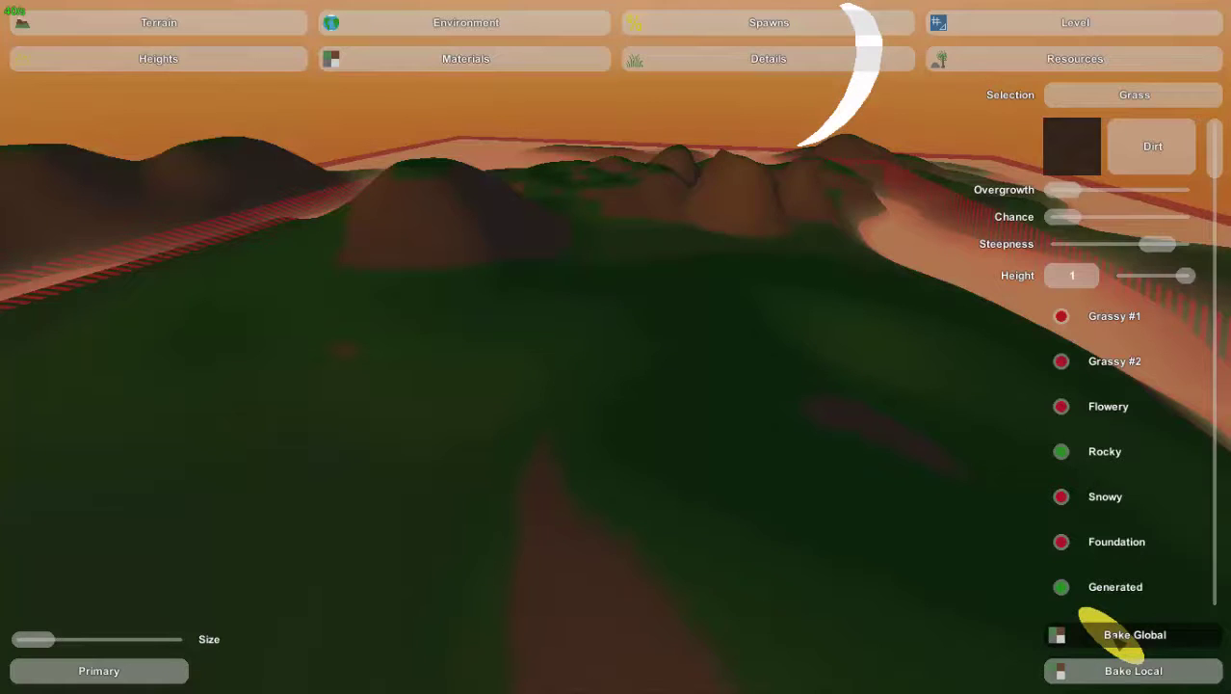
left_click(1108, 637)
right_click_drag(844, 625, 616, 347)
right_click_drag(851, 646, 851, 646)
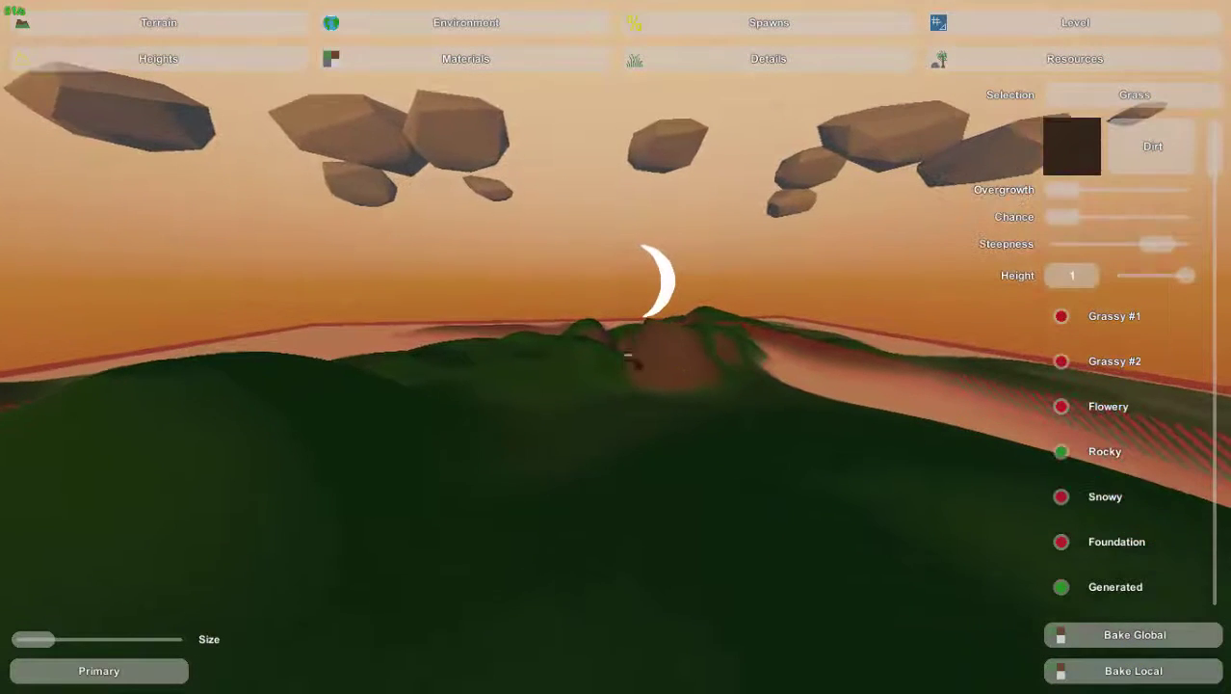
key("w")
right_click_drag(616, 347, 616, 351)
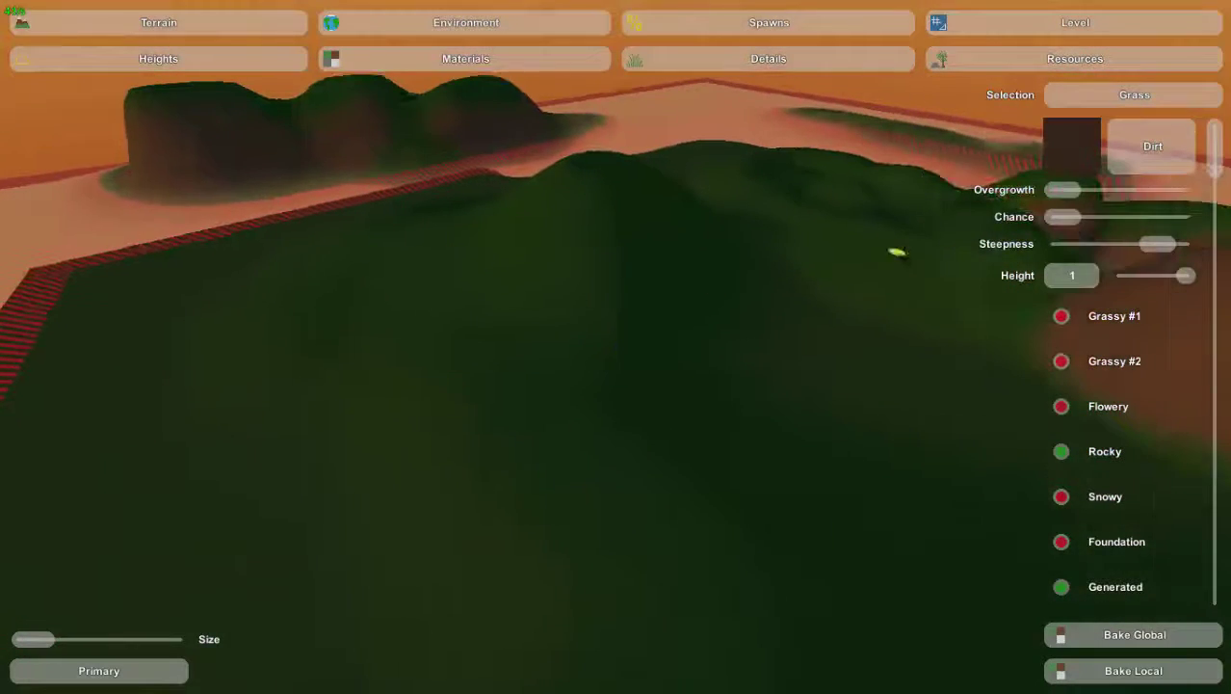
Lower the Dirt material's steepness to about a quarter of its range and bake the materials globally.
scroll(1127, 356, "down", 5)
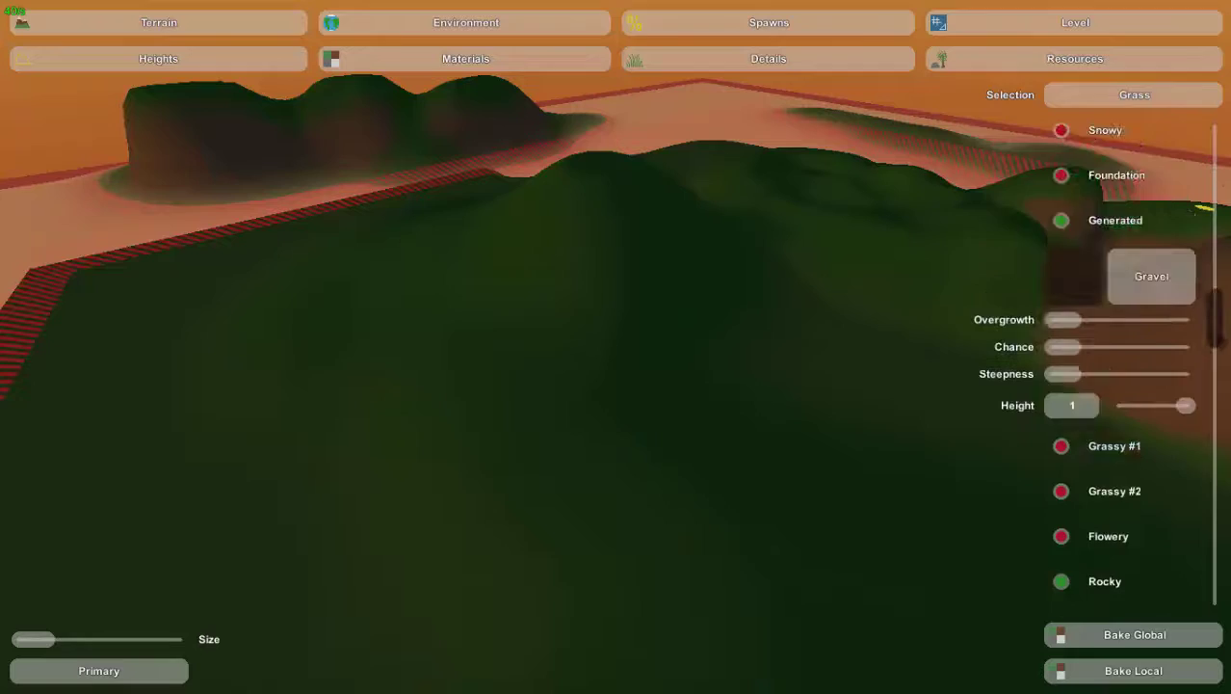
scroll(1127, 357, "down", 20)
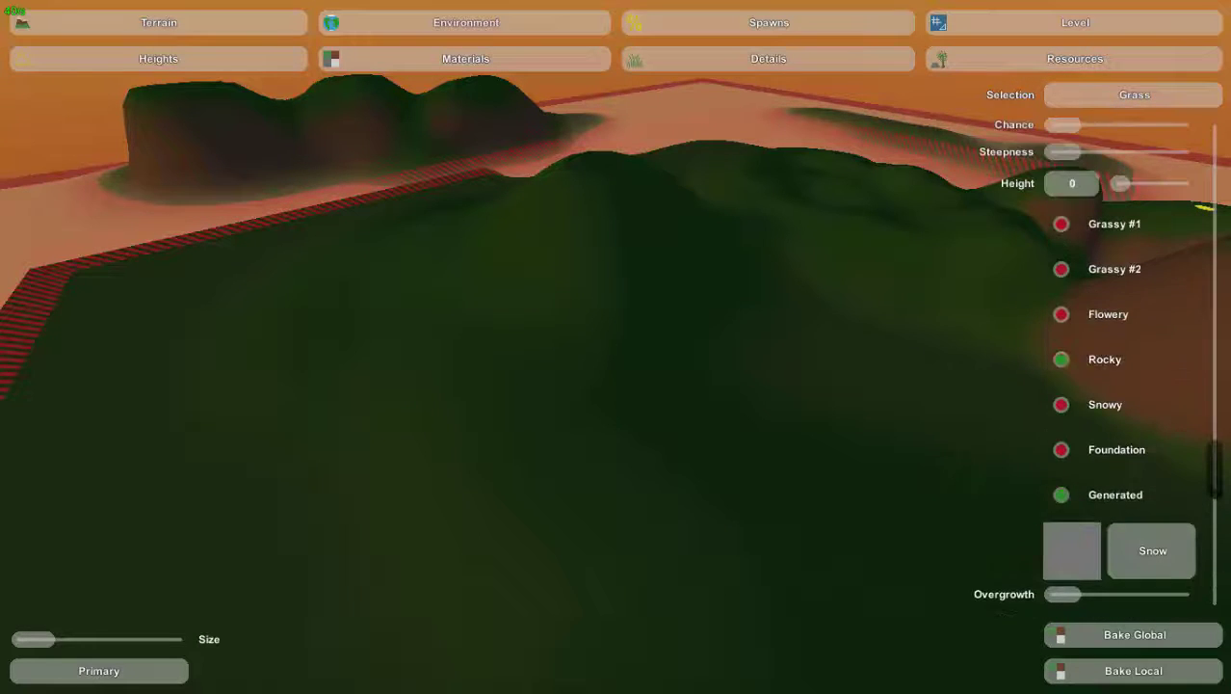
scroll(1127, 356, "down", 18)
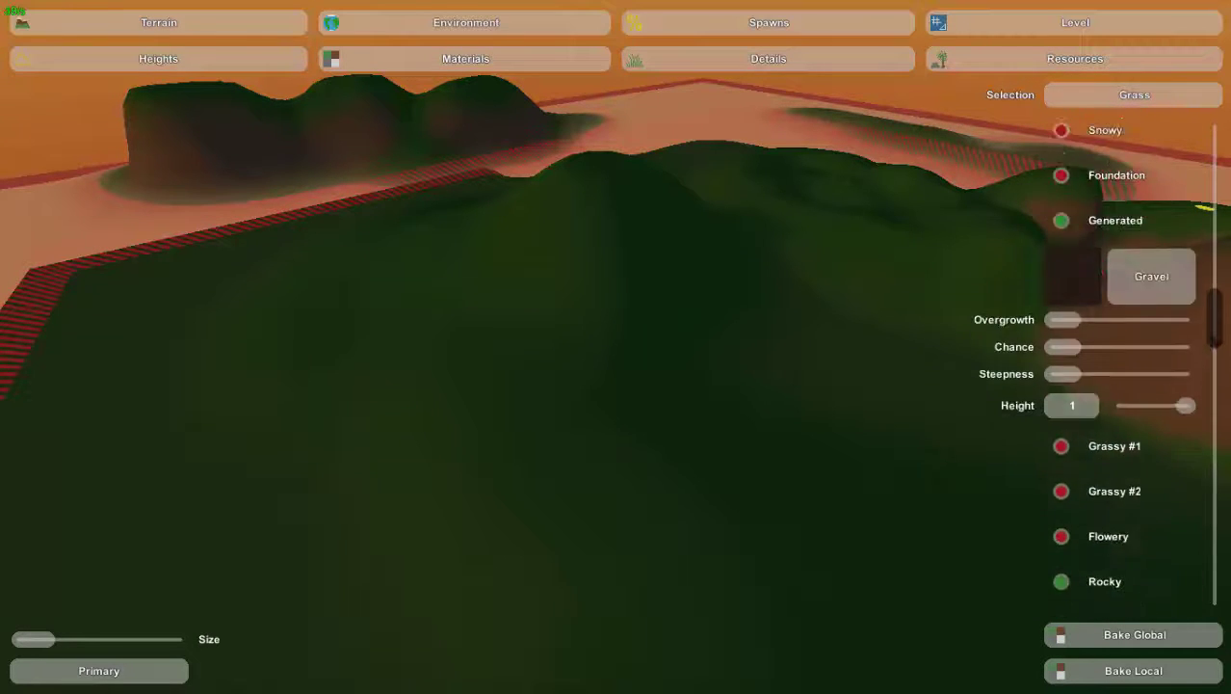
scroll(1127, 366, "down", 20)
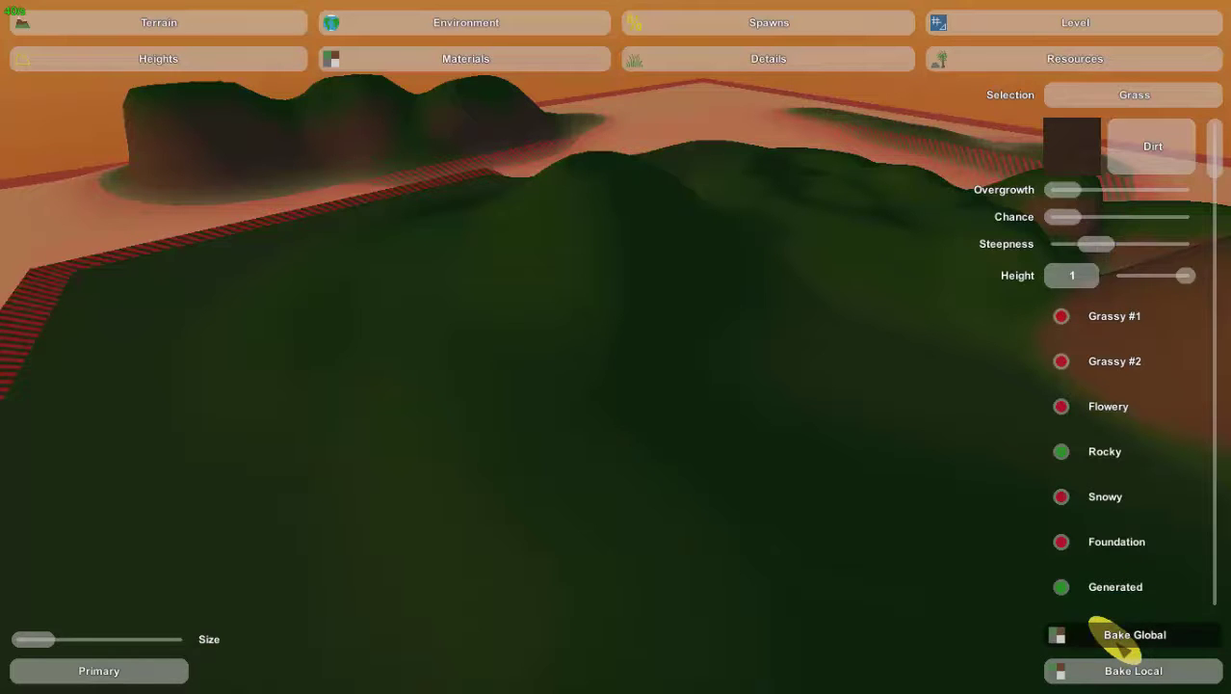
mouse_move(742, 538)
right_mouse_down()
mouse_move(895, 405)
mouse_move(616, 405)
mouse_move(559, 511)
mouse_move(616, 540)
mouse_move(904, 600)
mouse_move(1012, 405)
mouse_move(1185, 496)
mouse_move(1011, 482)
mouse_move(718, 347)
mouse_move(732, 364)
right_mouse_up()
key("w")
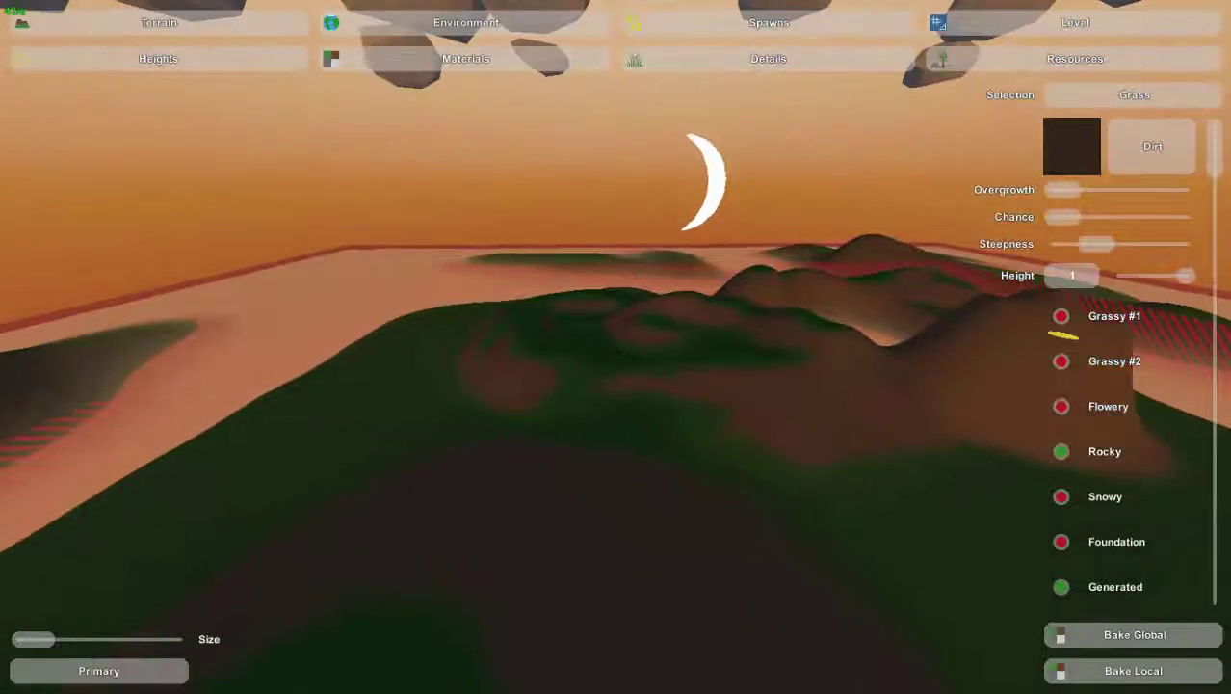
Raise the Stone material's steepness to about three quarters of its range, checking the slopes it concerns.
left_click_drag(1222, 148, 1214, 570)
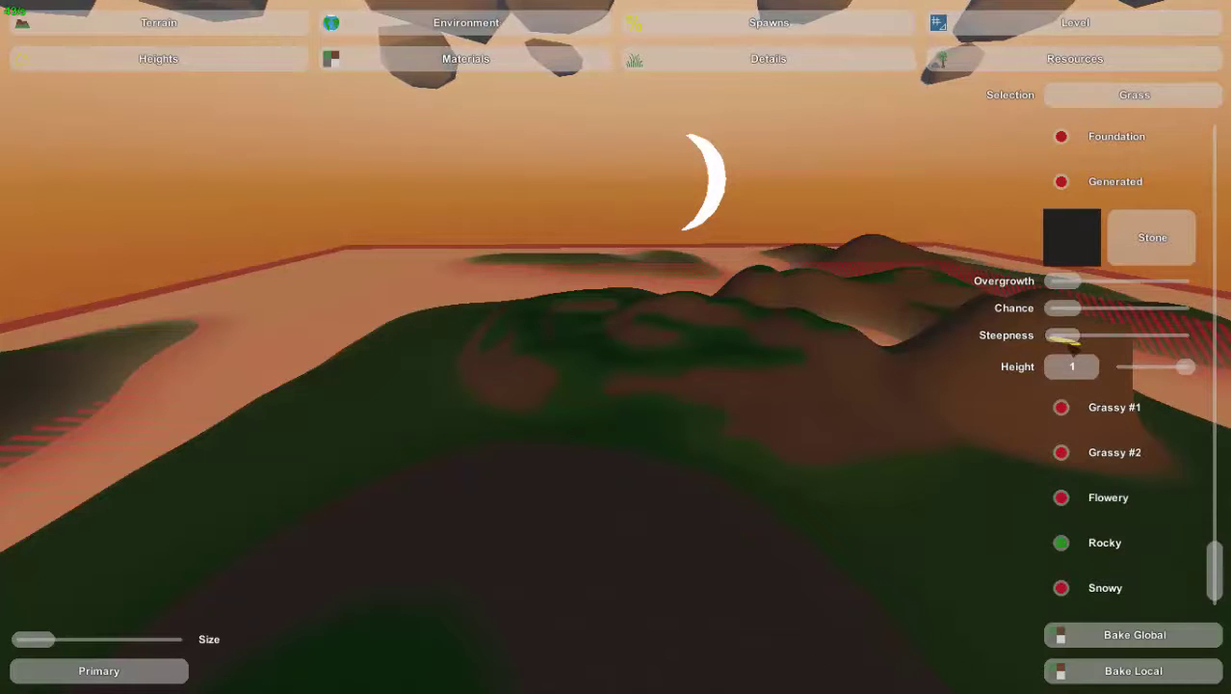
mouse_move(615, 347)
right_mouse_down()
mouse_move(693, 390)
mouse_move(602, 369)
mouse_move(554, 316)
mouse_move(487, 302)
mouse_move(388, 370)
right_mouse_up()
key("w")
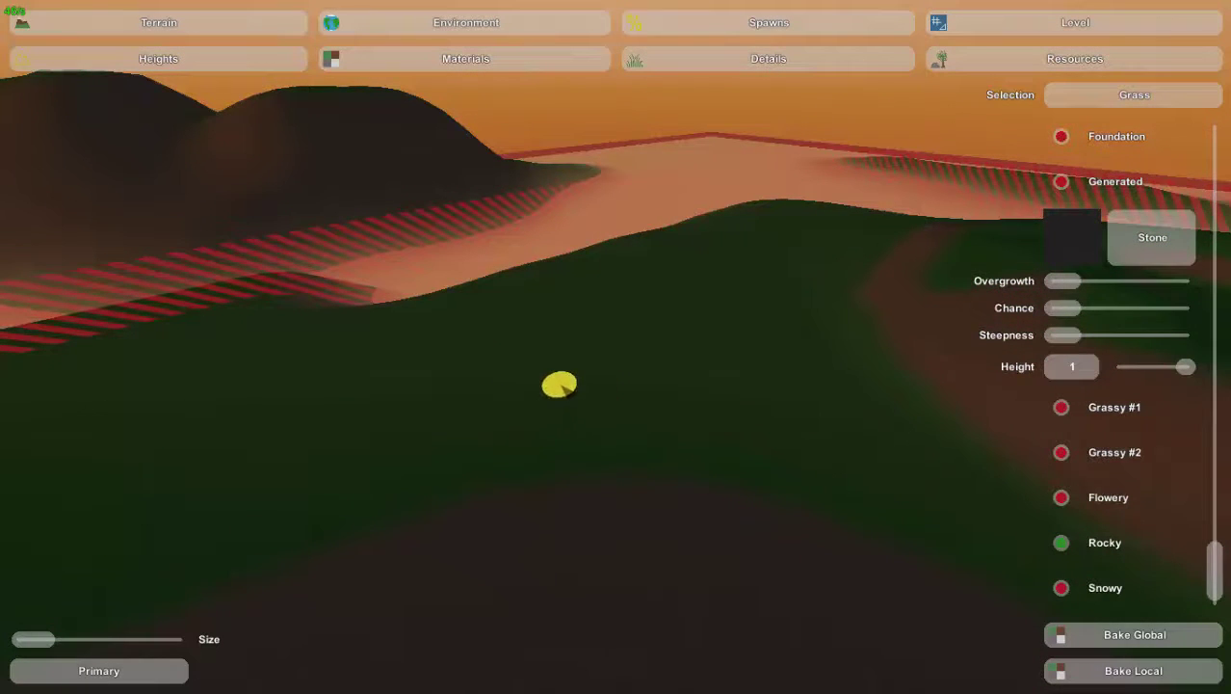
mouse_move(1215, 571)
left_mouse_down()
mouse_move(1214, 478)
mouse_move(1214, 579)
left_mouse_up()
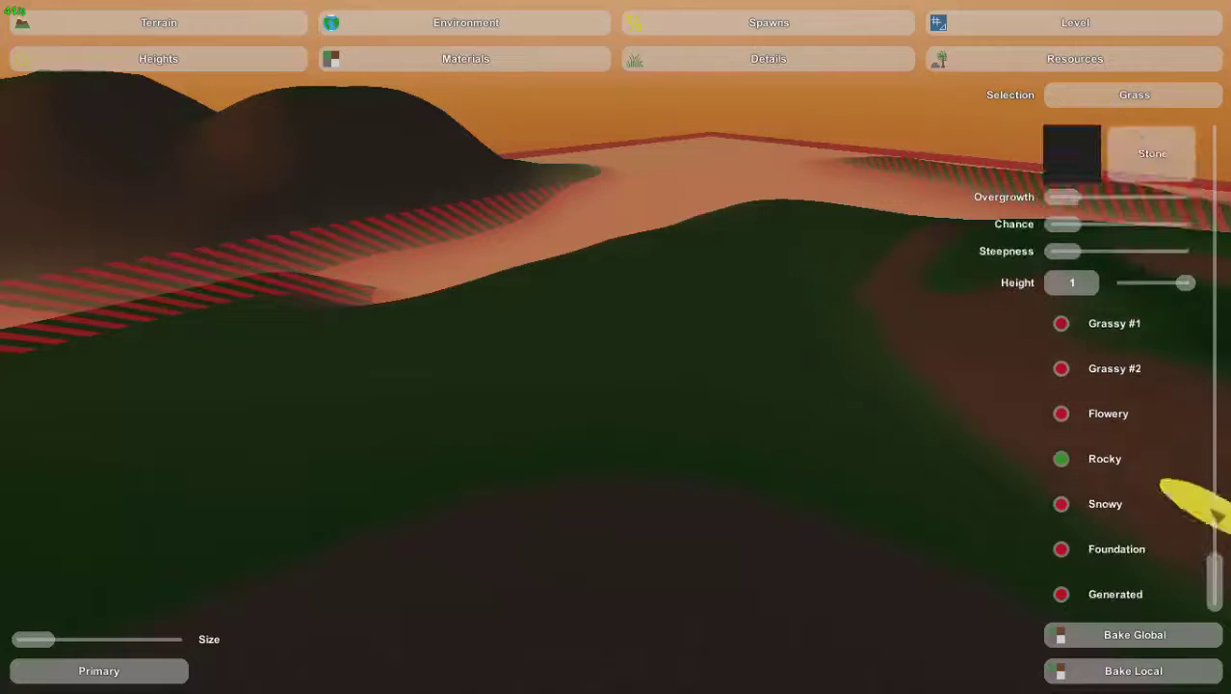
mouse_move(1057, 250)
right_mouse_down()
mouse_move(703, 396)
mouse_move(731, 366)
mouse_move(835, 341)
mouse_move(612, 305)
mouse_move(581, 345)
right_mouse_up()
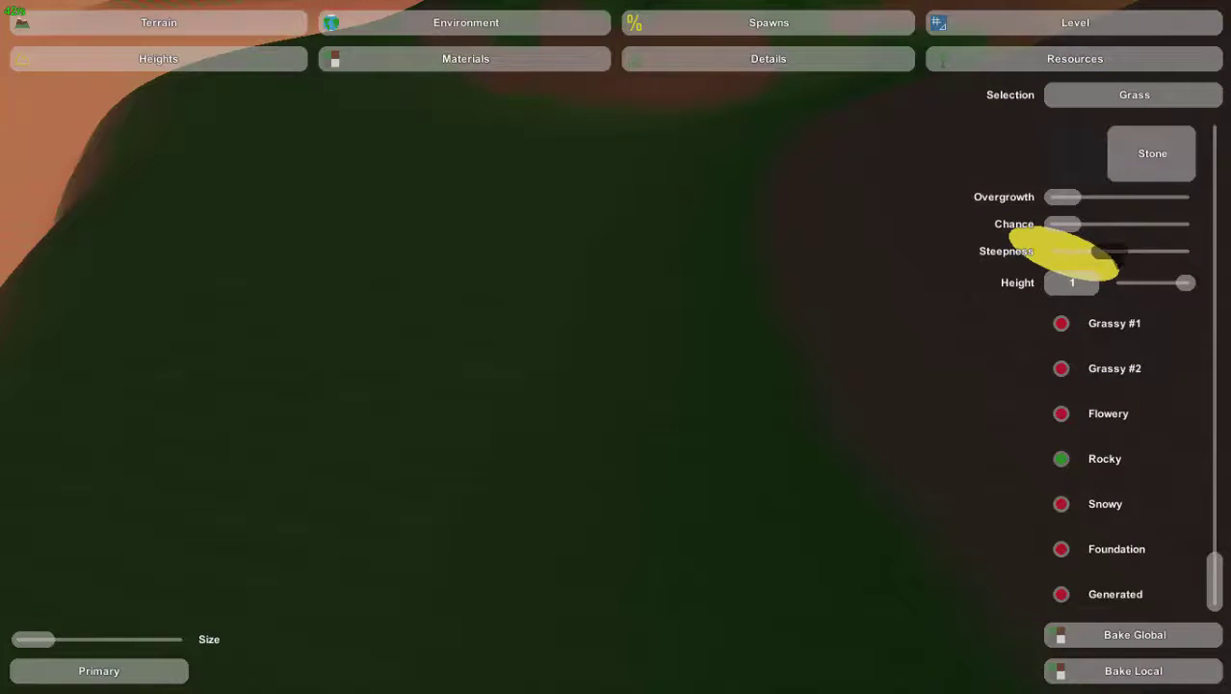
right_click_drag(825, 420, 615, 348)
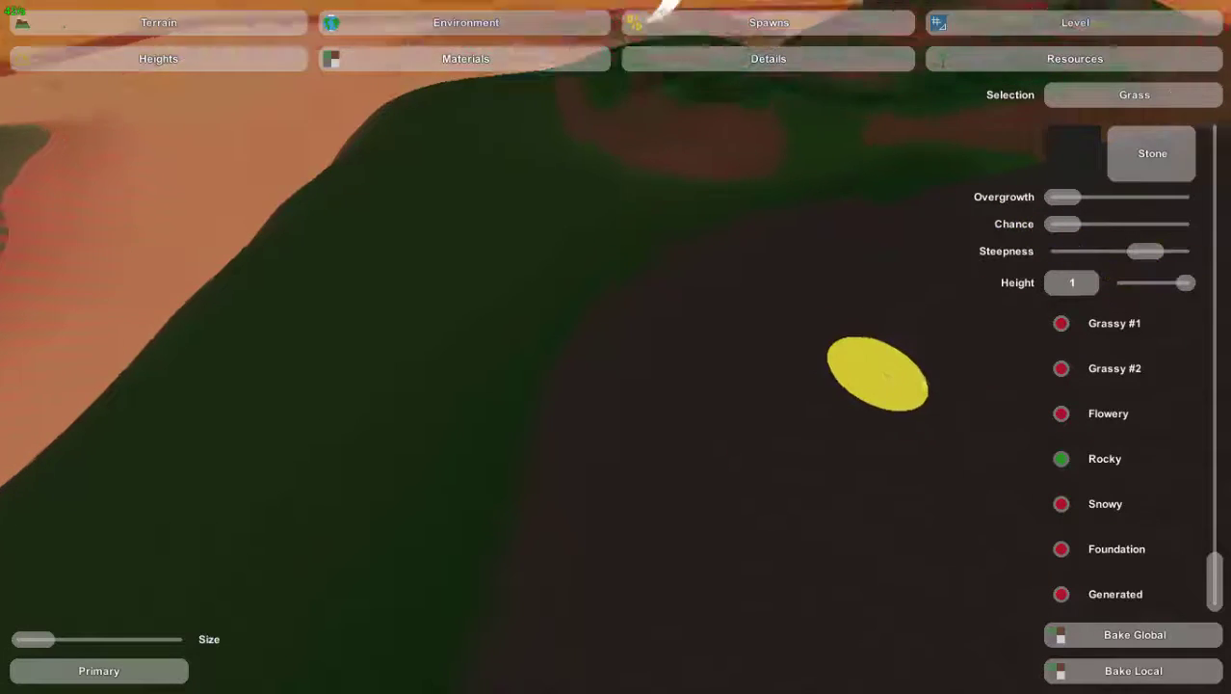
Bake the materials globally and inspect the dirt and stone coverage on the hills.
right_click_drag(880, 371, 616, 350)
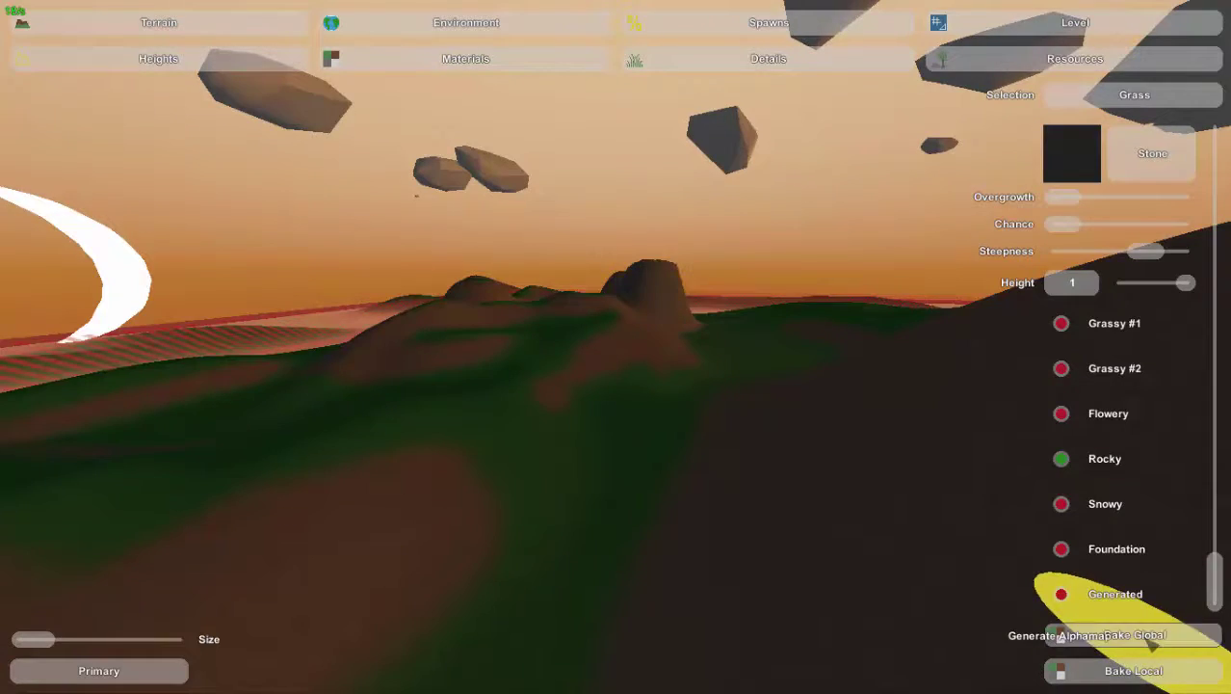
key("w")
right_click_drag(626, 651, 337, 578)
key("w")
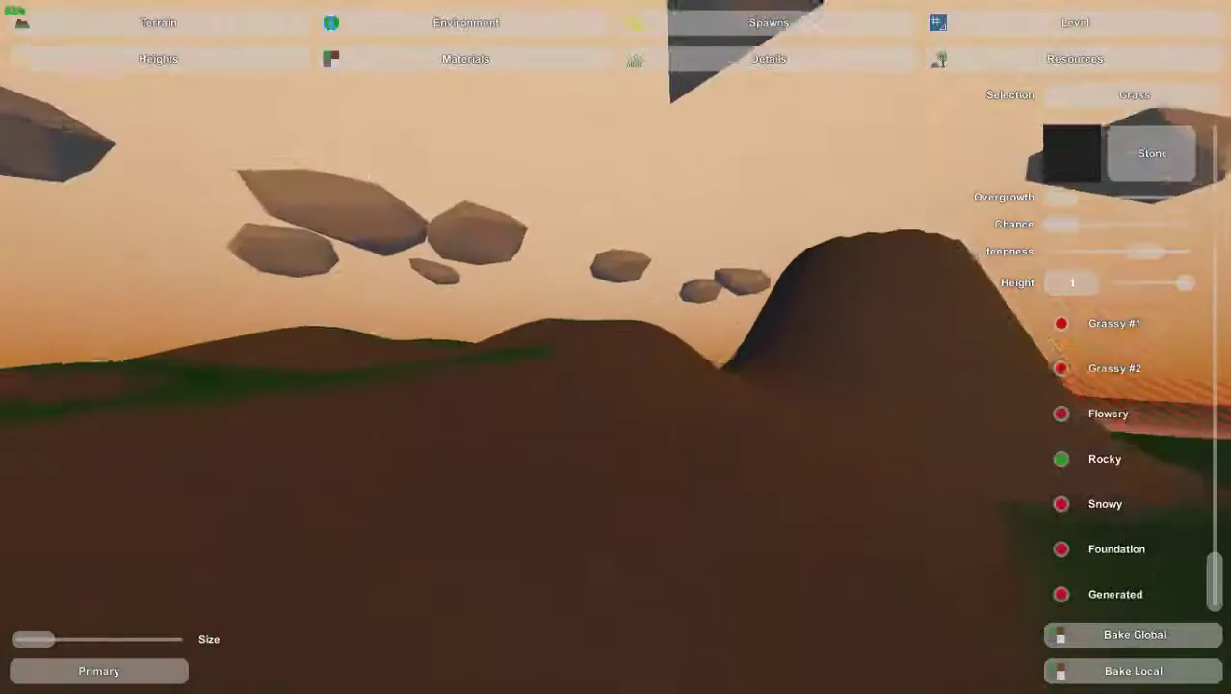
right_click_drag(626, 674, 627, 674)
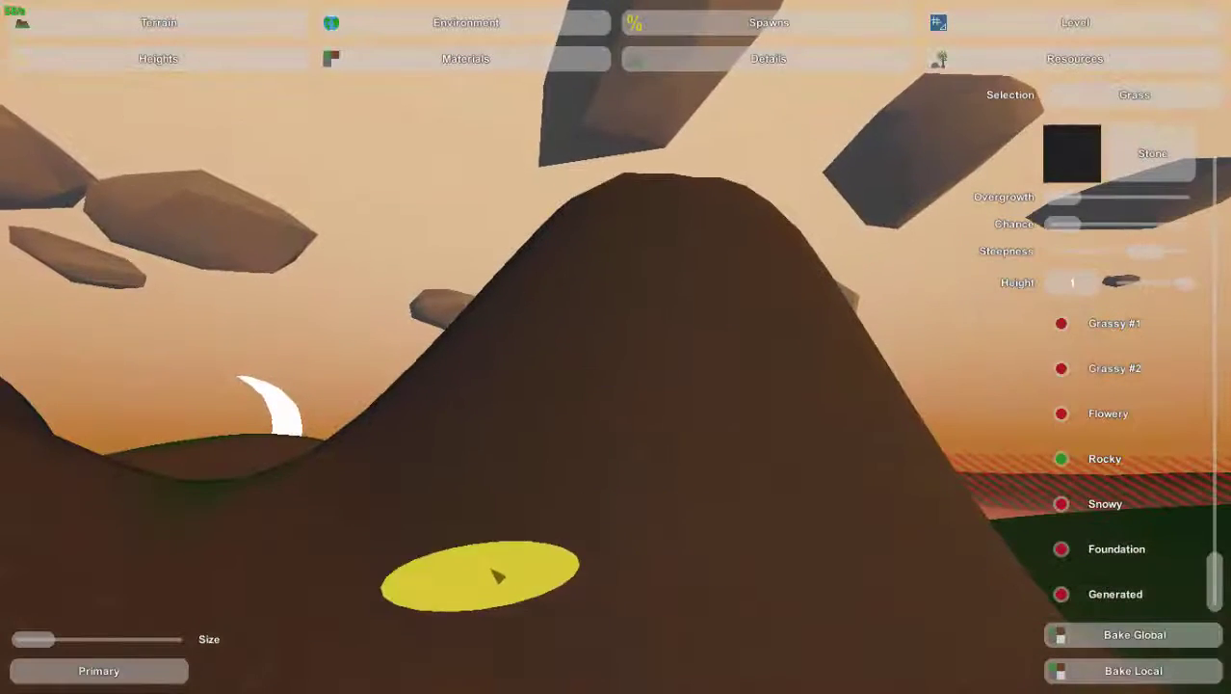
key("w")
mouse_move(644, 272)
right_mouse_down()
mouse_move(405, 462)
mouse_move(732, 539)
mouse_move(674, 578)
mouse_move(771, 501)
right_mouse_up()
right_click_drag(706, 377, 706, 377)
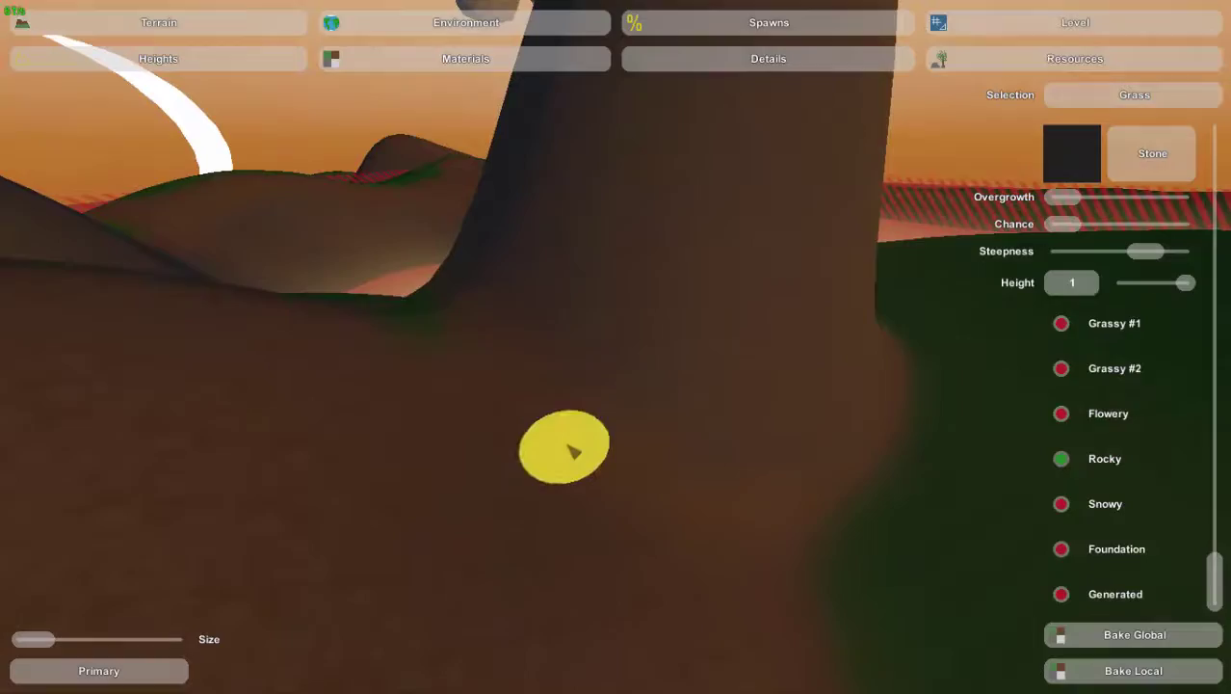
Examine how stone and dirt are spread over the steep cliffs and the slopes along the coast.
right_click_drag(545, 398, 1064, 603)
key("w")
right_click_drag(770, 273, 771, 272)
key("s")
right_click_drag(615, 346, 341, 234)
key("w")
right_click_drag(771, 272, 627, 351)
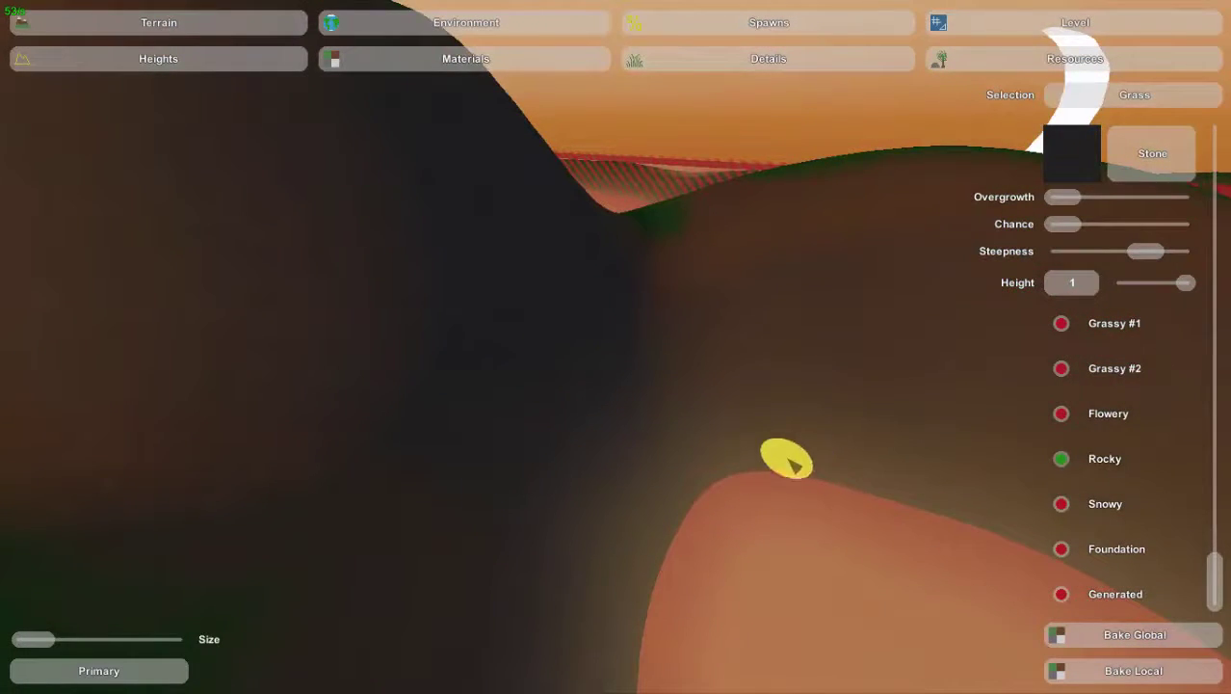
mouse_move(794, 465)
right_mouse_down()
mouse_move(931, 577)
mouse_move(1014, 577)
mouse_move(841, 674)
right_mouse_up()
key("w")
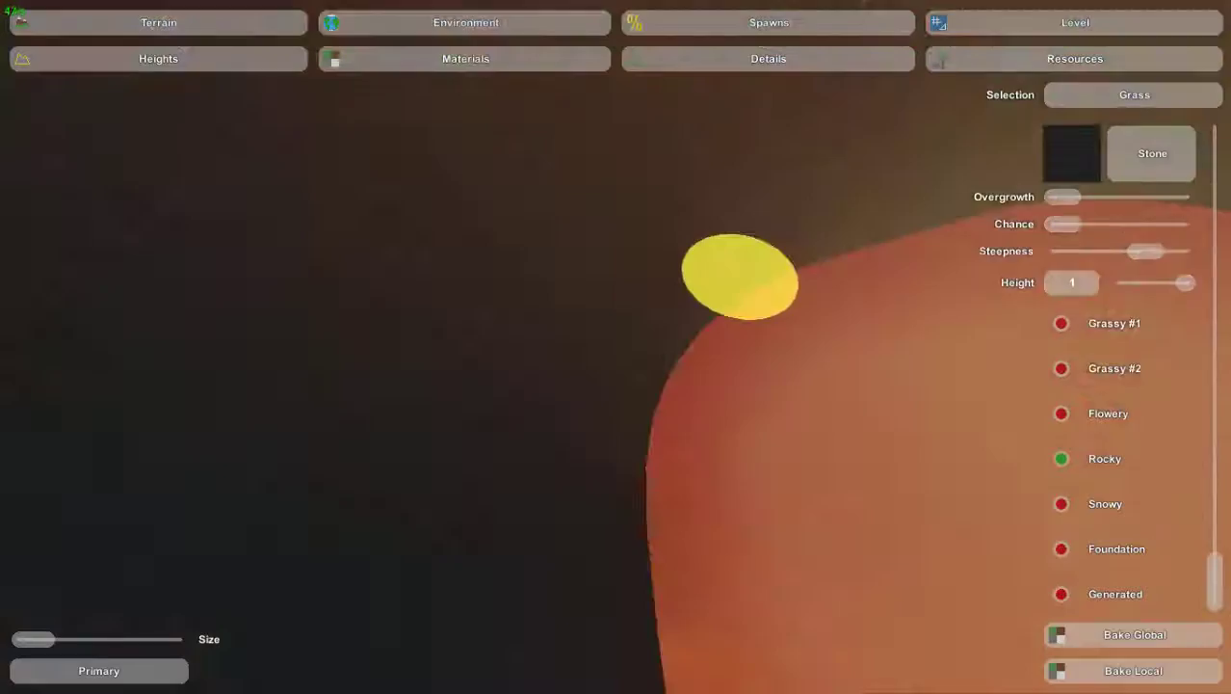
right_click_drag(616, 347, 934, 241)
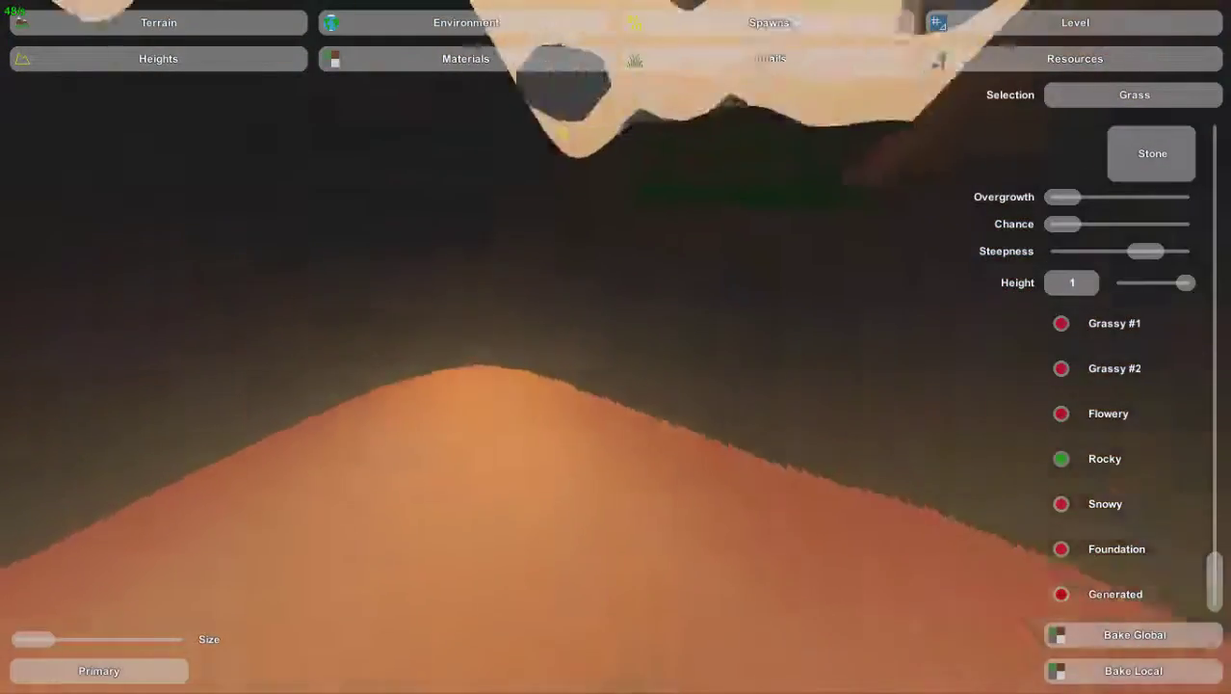
right_click_drag(792, 465, 792, 465)
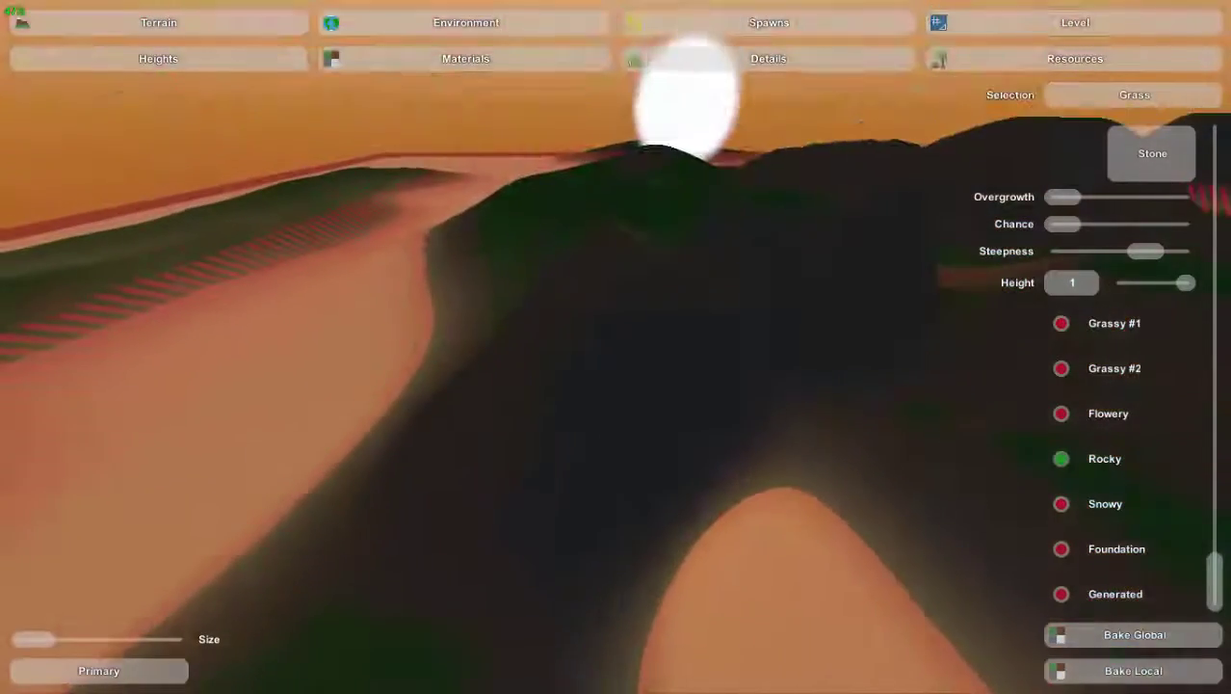
key("d")
mouse_move(615, 347)
right_mouse_down()
mouse_move(583, 359)
mouse_move(566, 390)
right_mouse_up()
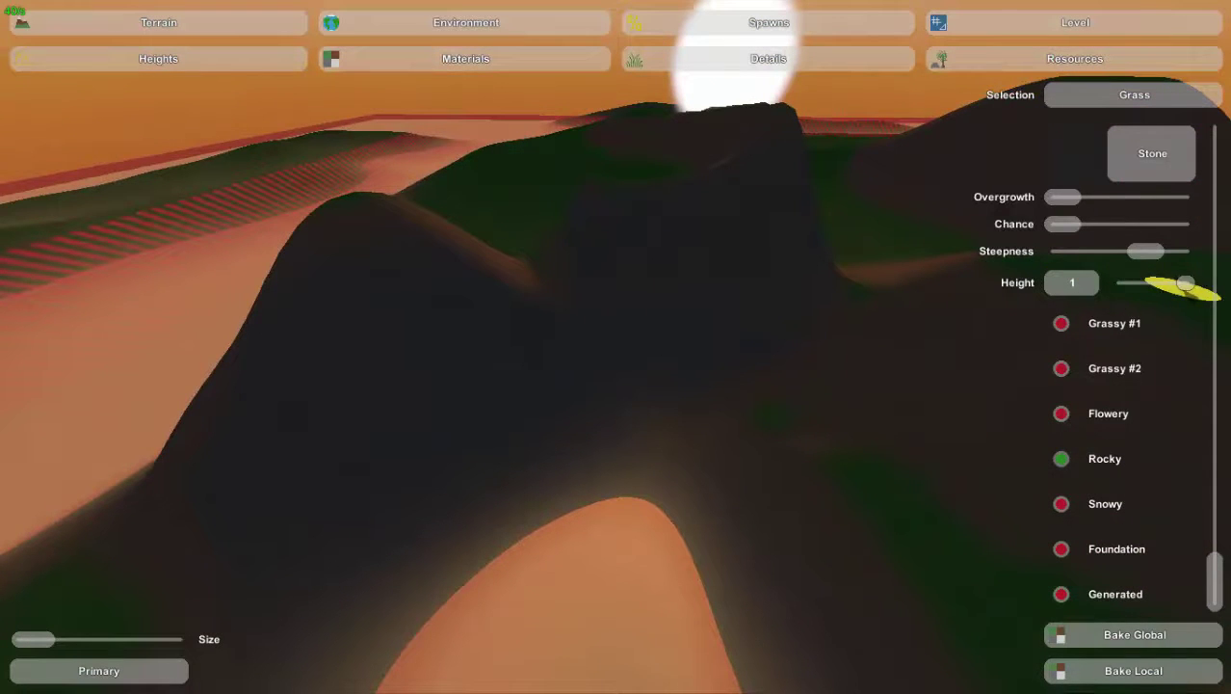
key("s")
right_click_drag(616, 347, 741, 549)
key("w")
key("s")
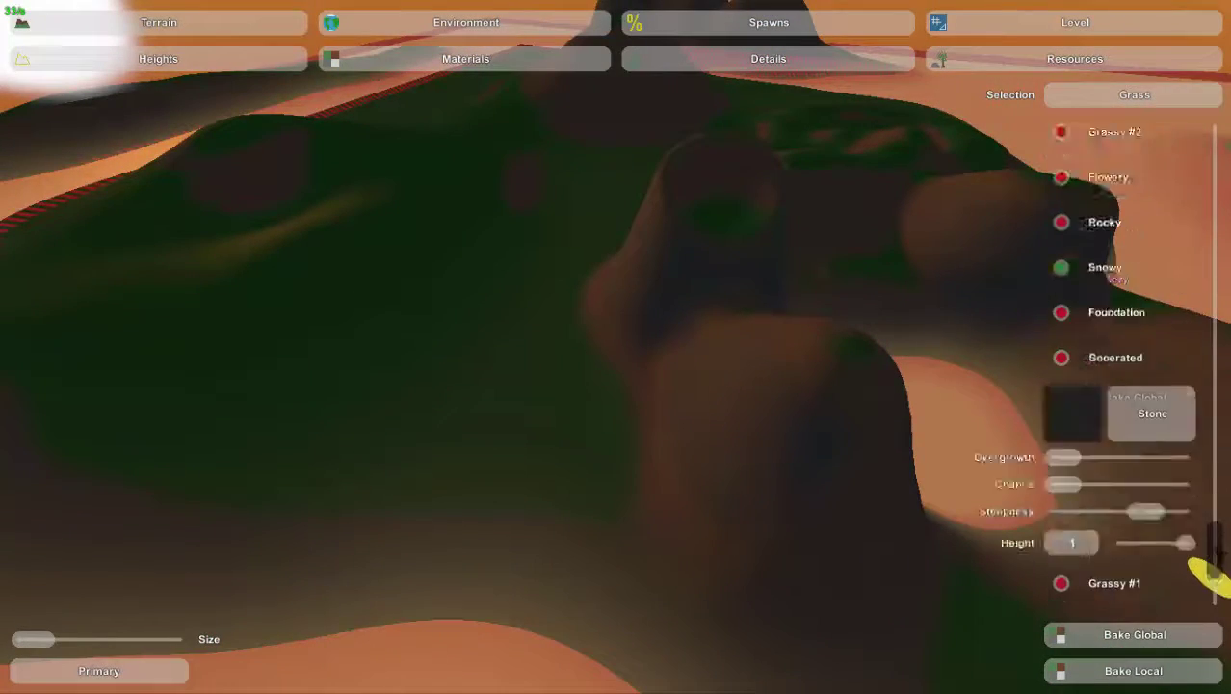
Review the Grass material's height setting and examine the lower edge of the grass along the shoreline.
scroll(1205, 575, "up", 10)
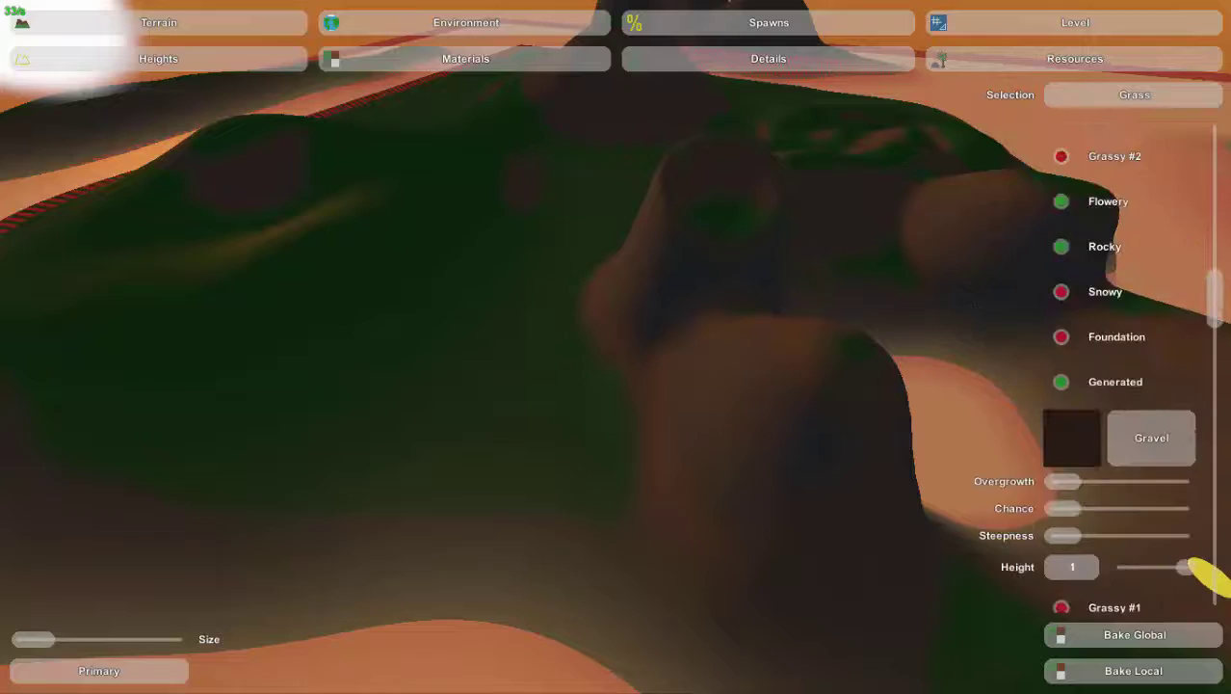
scroll(1205, 575, "down", 6)
scroll(1204, 575, "up", 3)
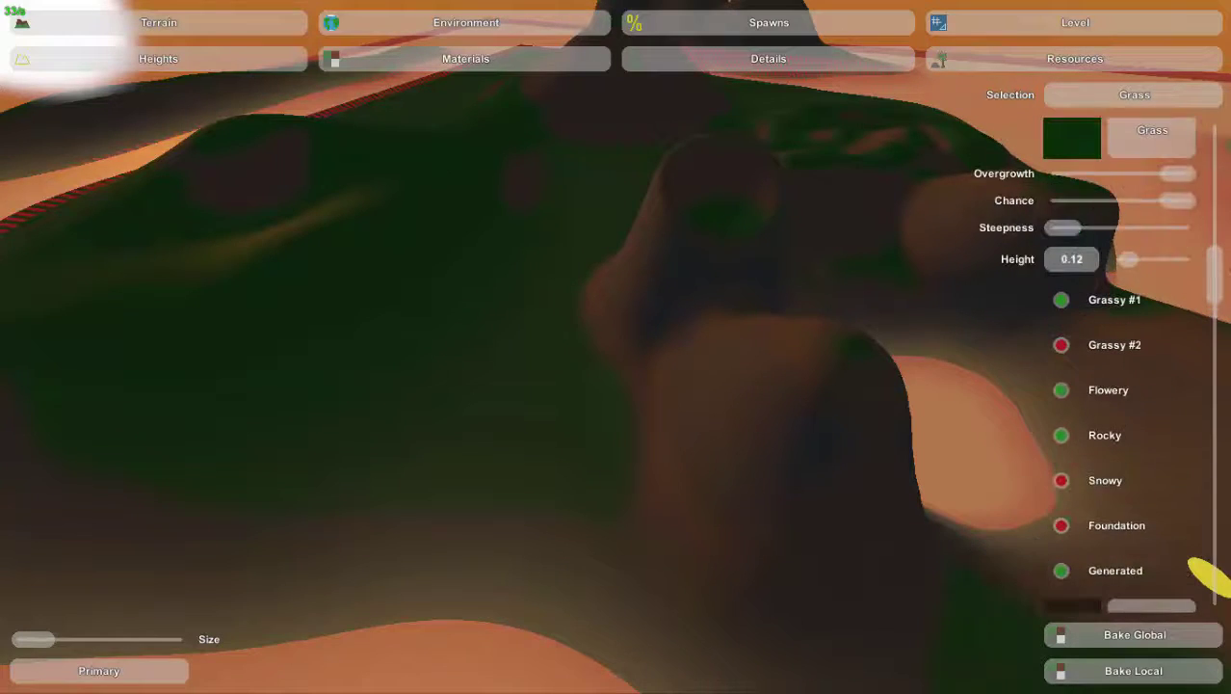
right_click_drag(1060, 239, 432, 158)
key("a")
key("w")
right_click_drag(615, 347, 351, 299)
key("w")
key("a")
key("a")
key("w")
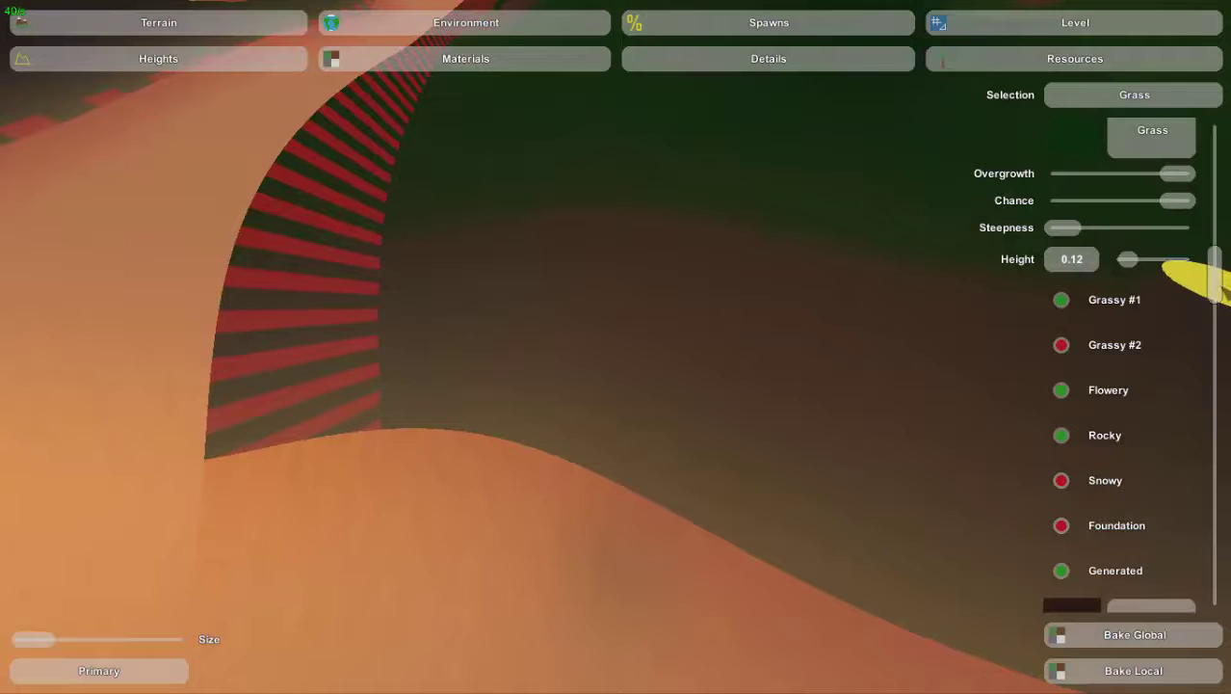
Lower the steepness of the Stone and Dirt materials to the minimum and bake the materials globally.
left_click_drag(1216, 278, 1209, 572)
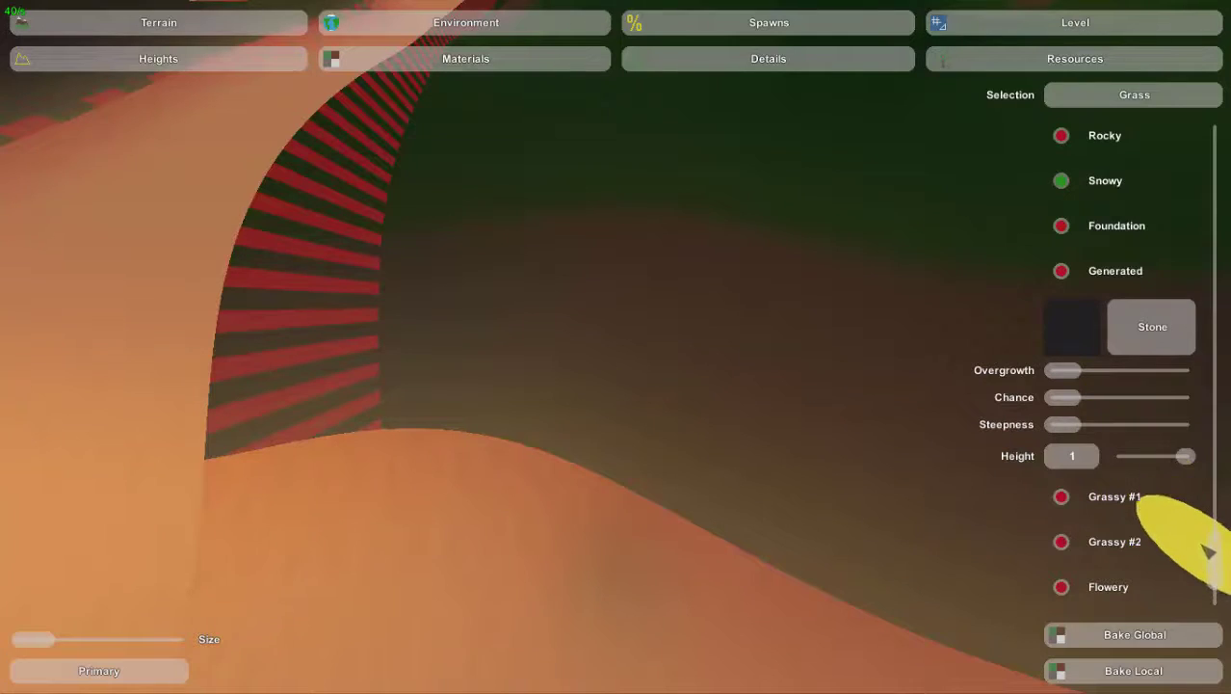
scroll(1209, 551, "down", 8)
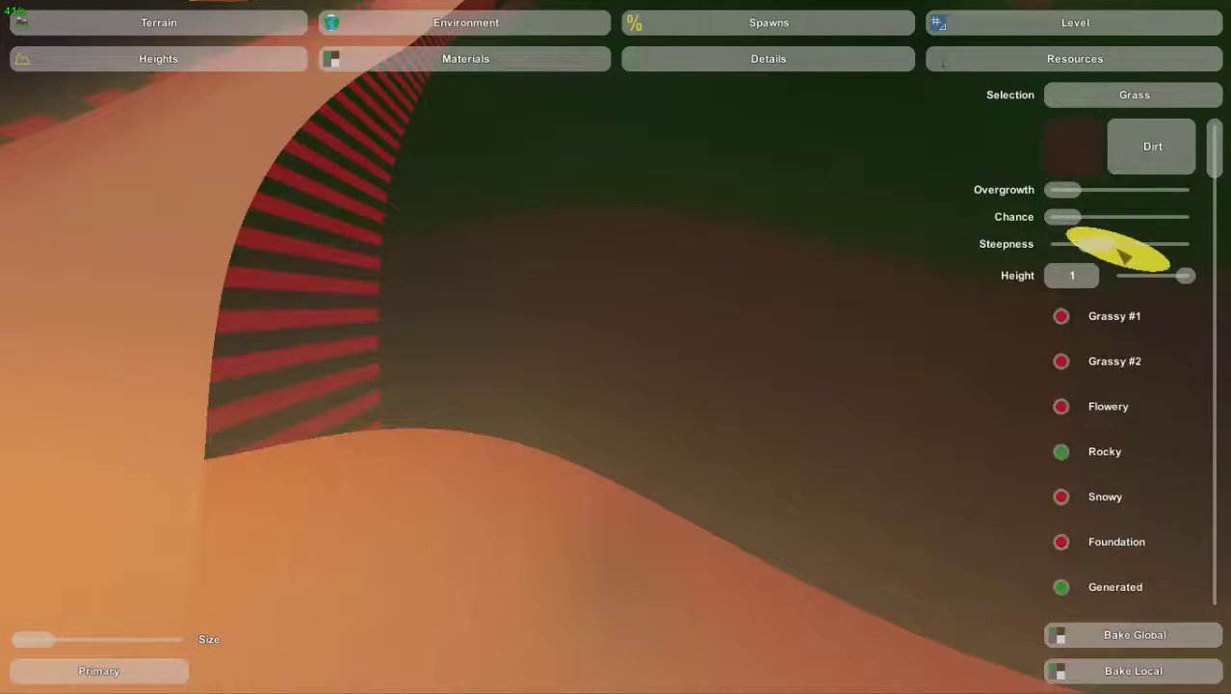
key("s")
right_click_drag(1115, 636, 1033, 472)
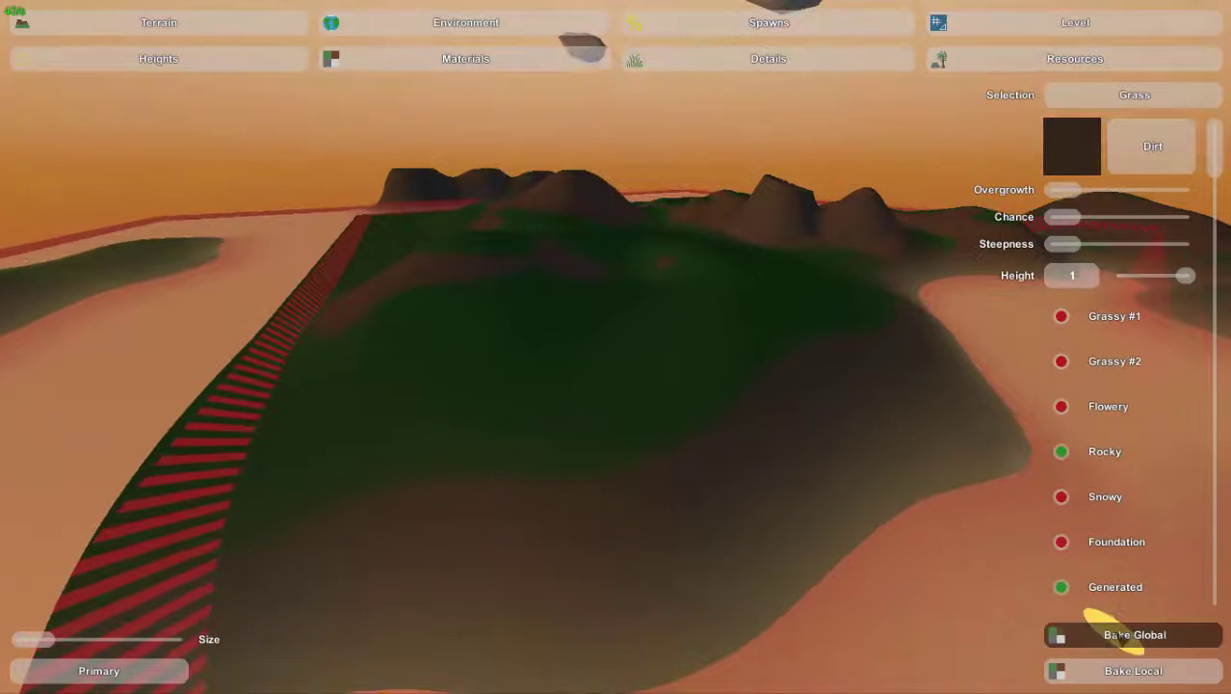
left_click(1108, 634)
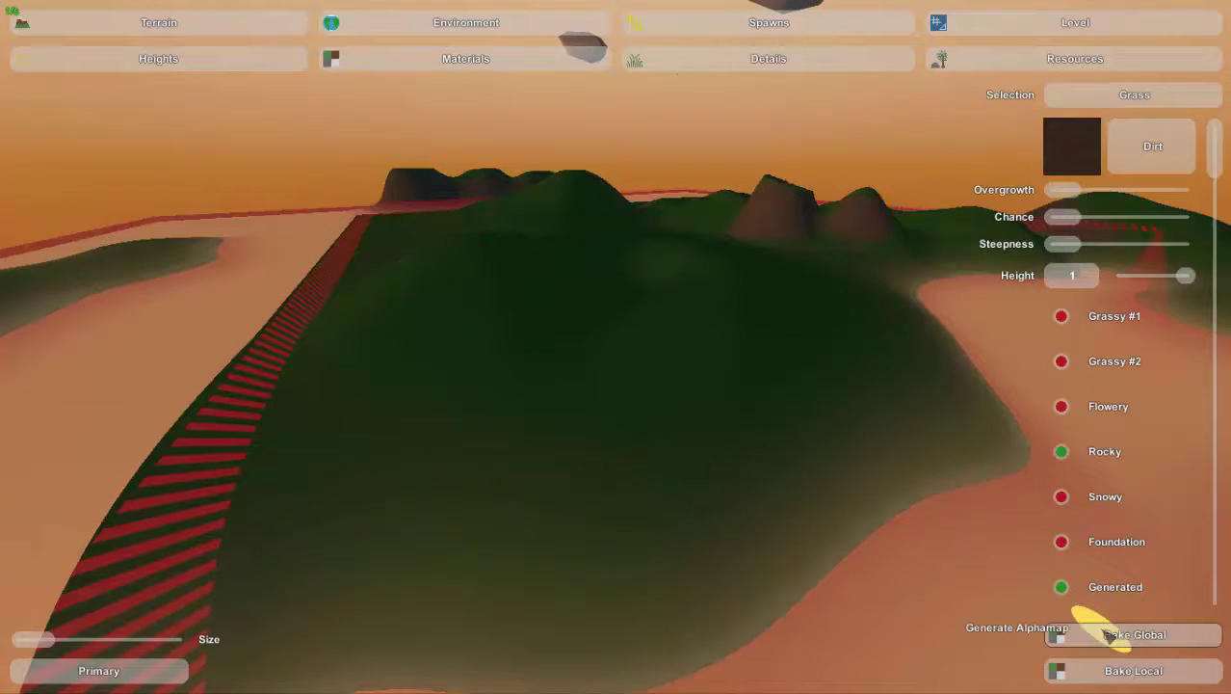
Examine the rebaked terrain up close, following the transition from the shore up to the grass.
key("w")
right_click_drag(1005, 589, 1205, 461)
key("d")
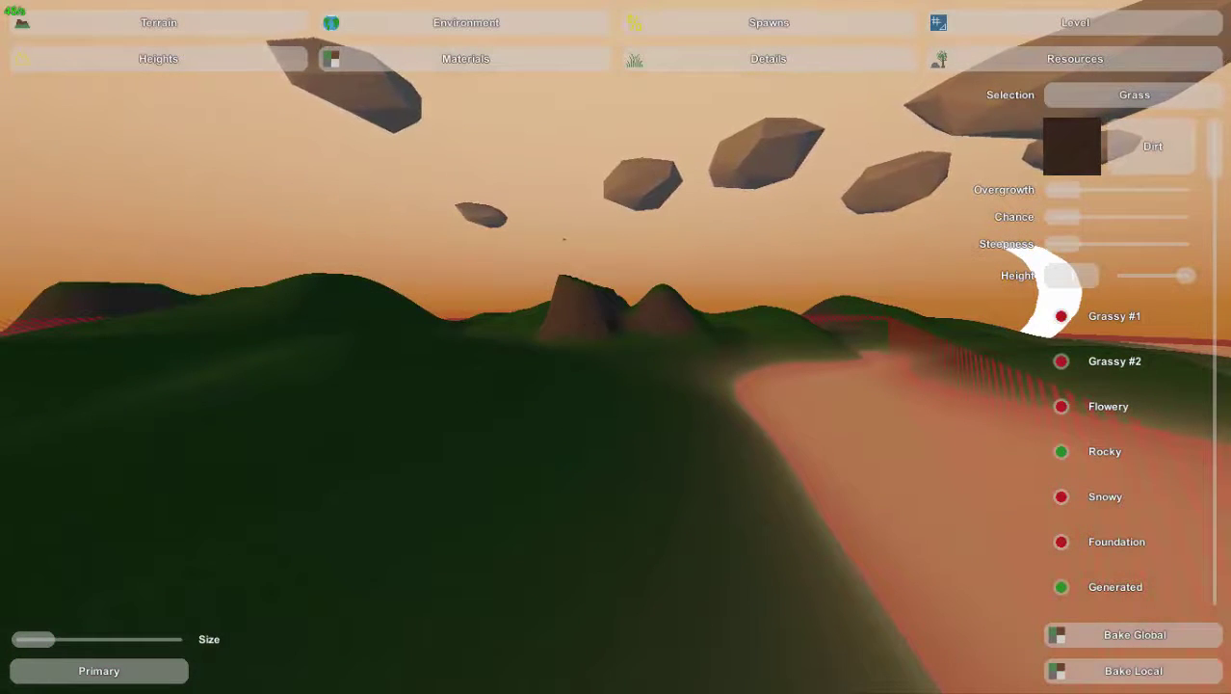
key("w")
right_click_drag(1204, 461, 1224, 578)
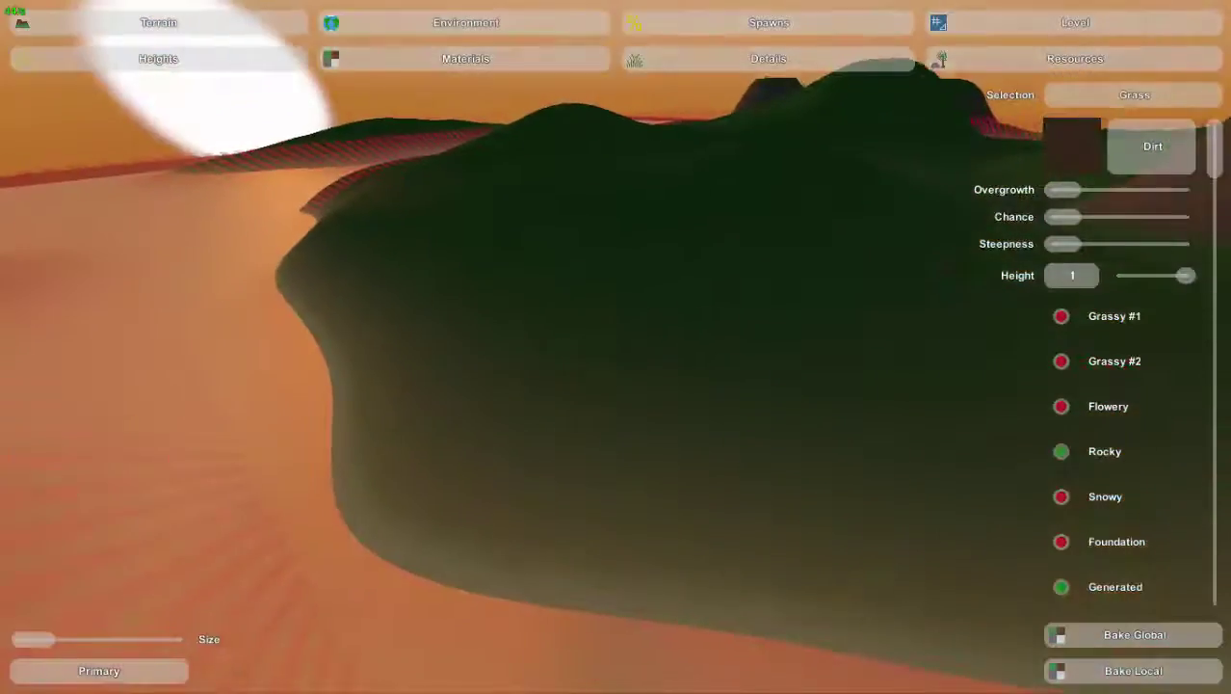
key("w")
right_click_drag(616, 346, 972, 328)
key("w")
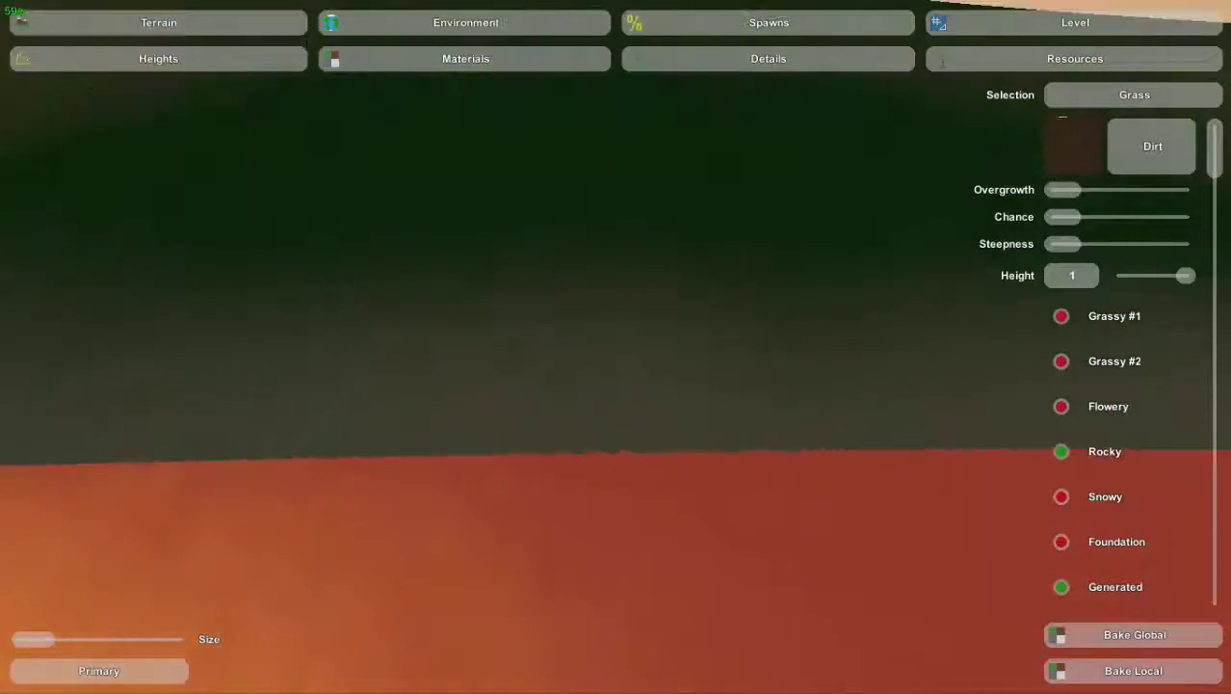
key("d")
mouse_move(580, 338)
right_mouse_down()
mouse_move(155, 250)
mouse_move(241, 299)
mouse_move(356, 334)
right_mouse_up()
key("a")
Set the Grass material's height to 0.12 and bake the materials globally.
left_click_drag(1216, 156, 1216, 186)
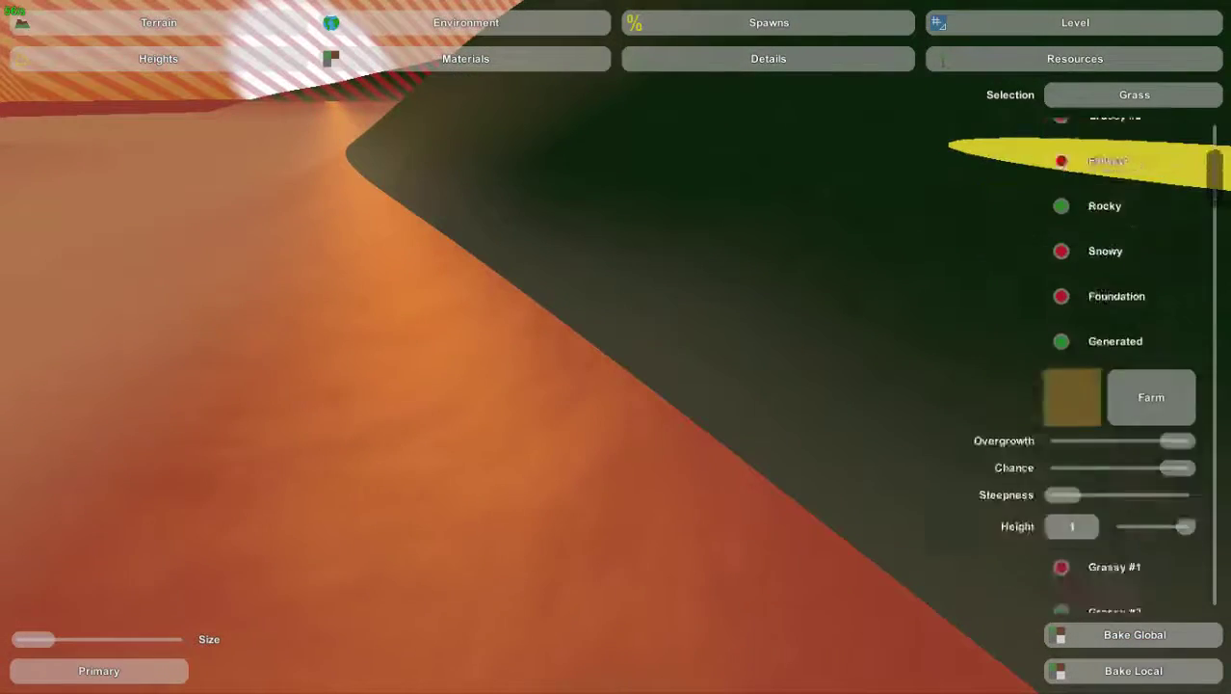
scroll(1108, 211, "up", 5)
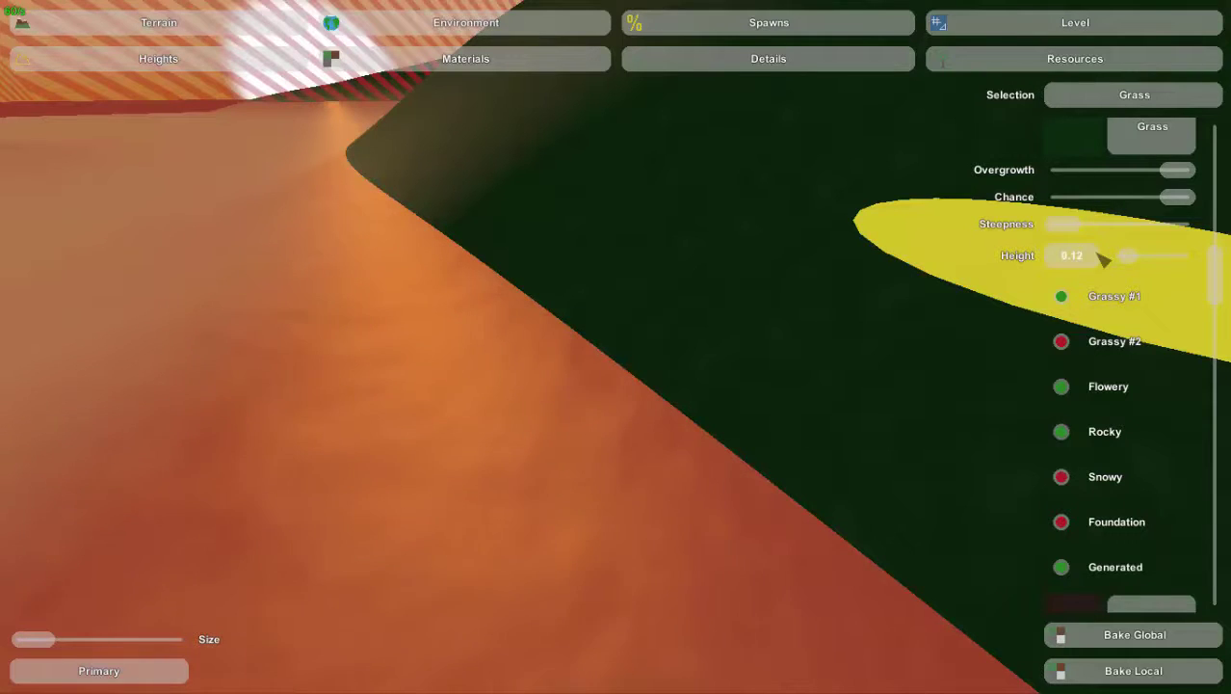
left_click(1147, 634)
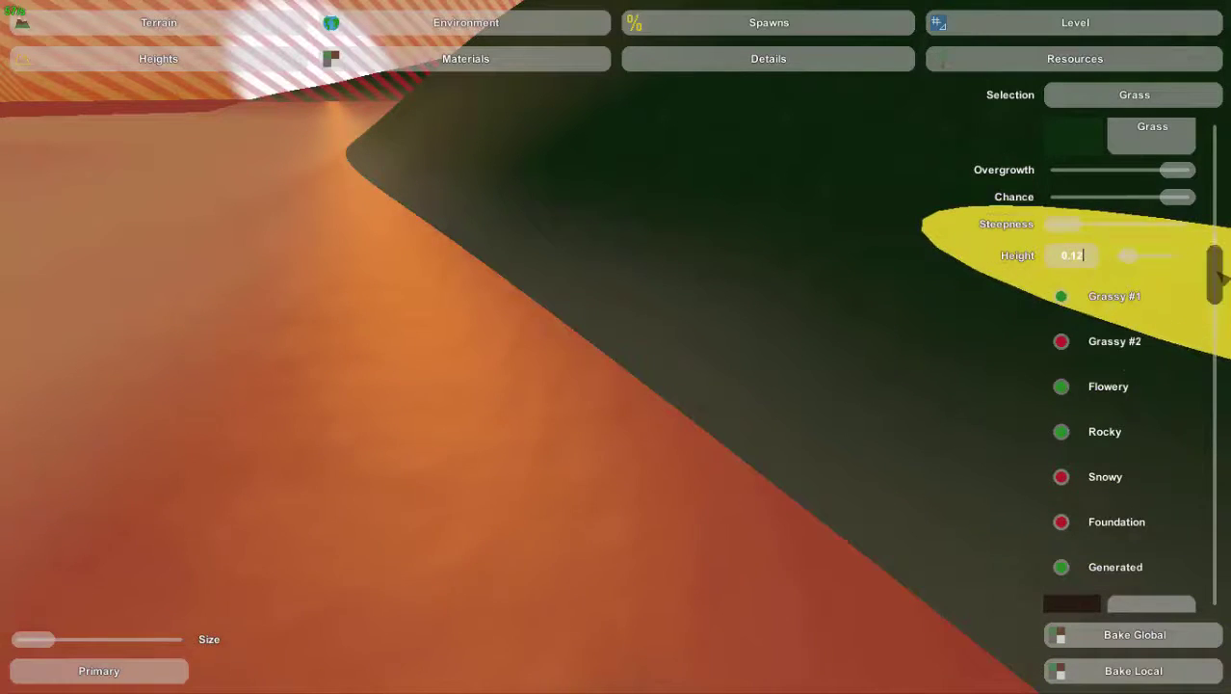
Set the Snow material's height to 0.9, bake the materials globally and check the mountain tops.
scroll(1216, 276, "down", 8)
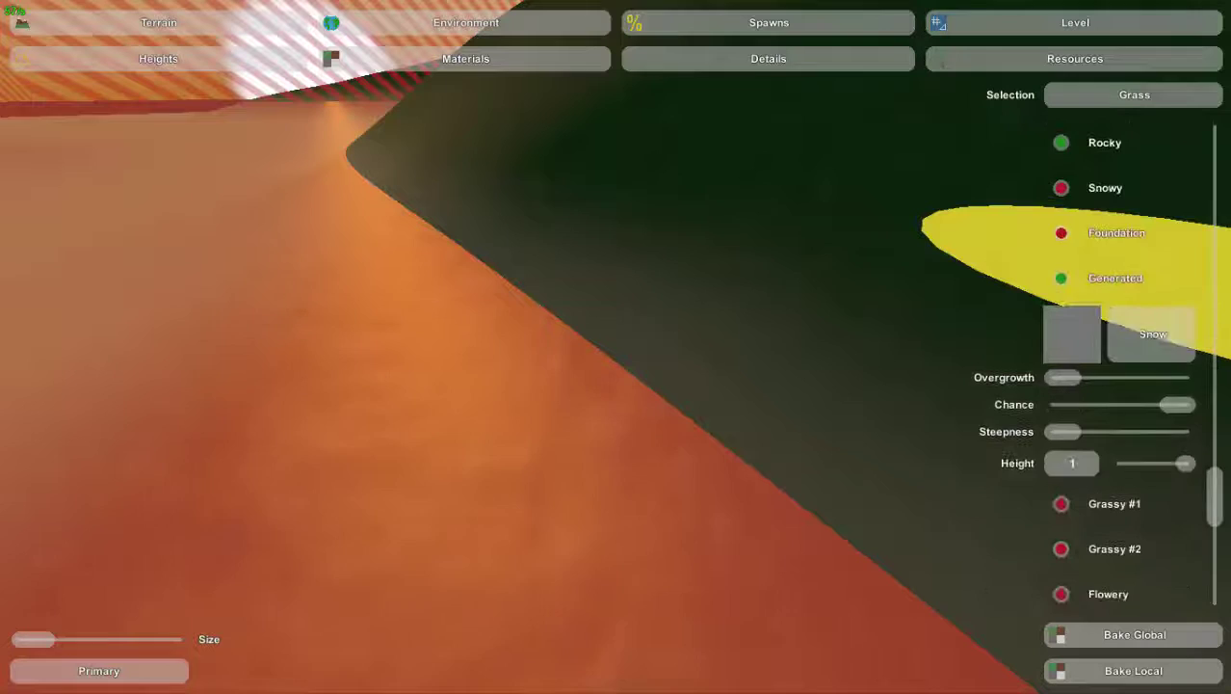
scroll(1136, 289, "down", 3)
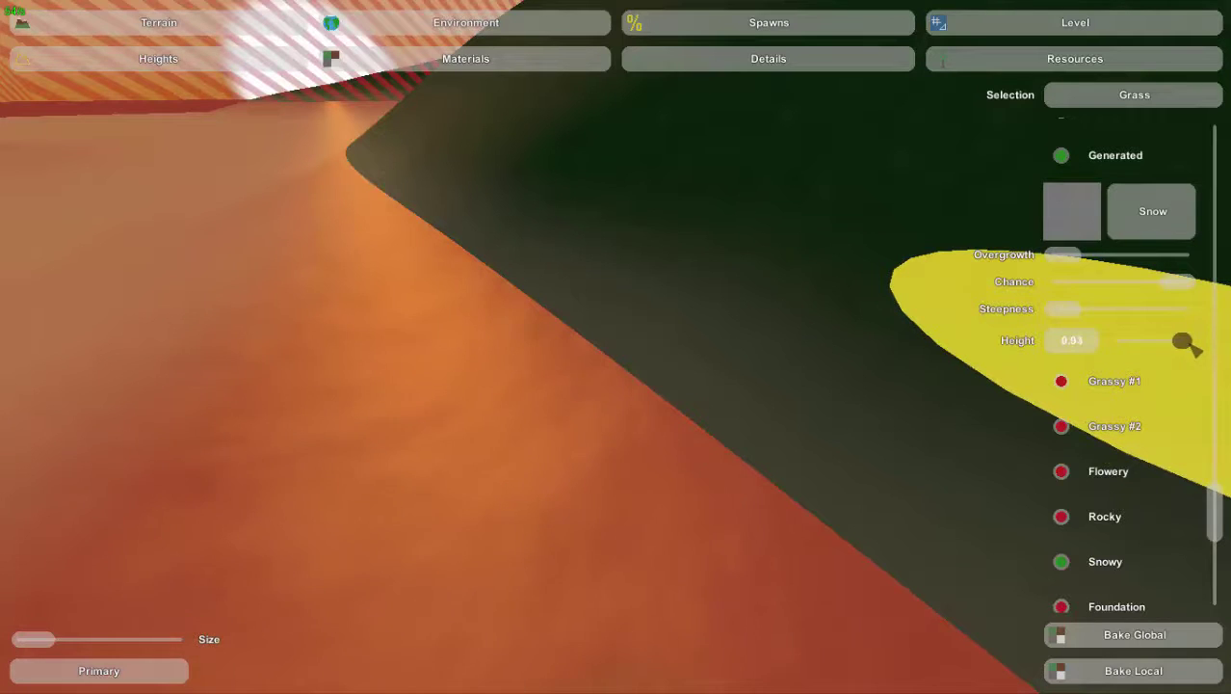
mouse_move(801, 541)
right_mouse_down()
mouse_move(806, 564)
mouse_move(770, 349)
mouse_move(584, 326)
mouse_move(615, 346)
right_mouse_up()
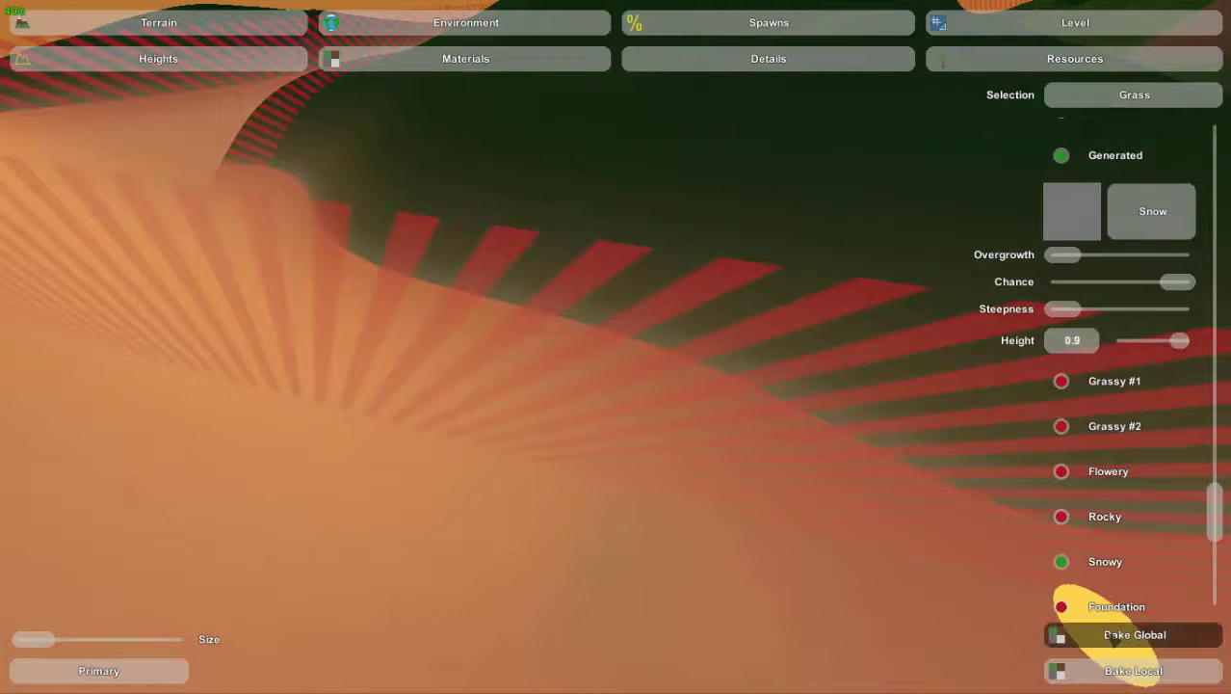
right_click_drag(680, 286, 499, 223)
key("w")
key("w")
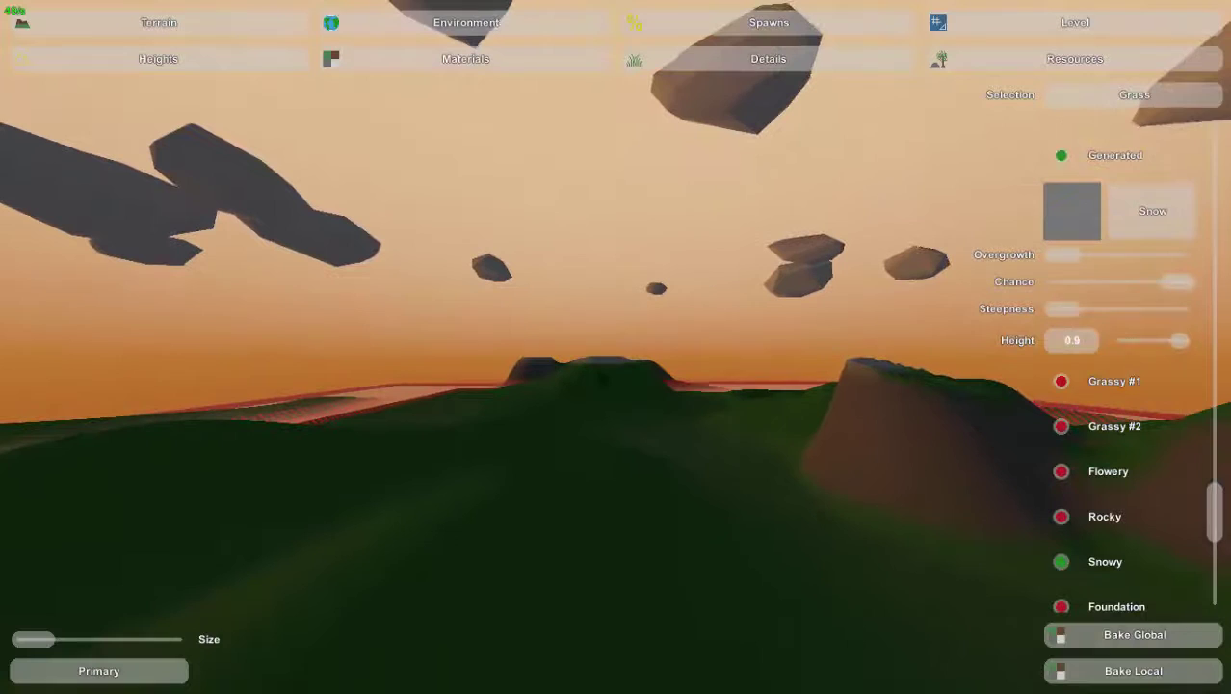
key("w")
right_click_drag(1075, 343, 916, 483)
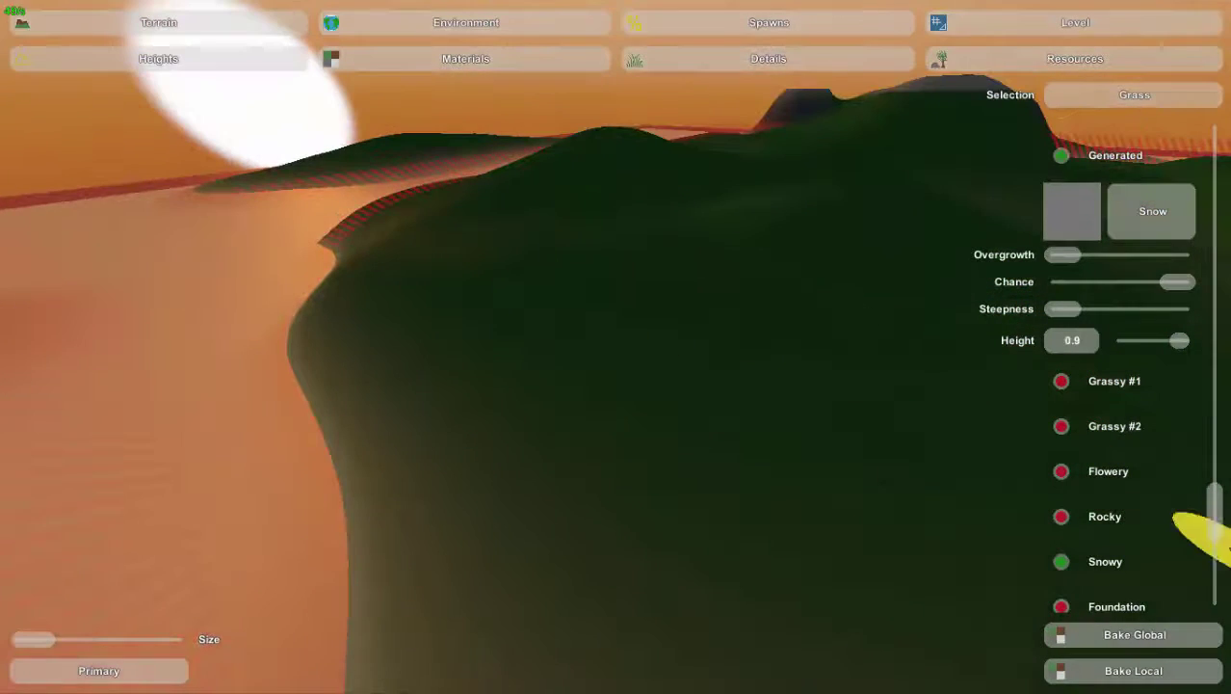
Set the Grass material's height to 1, bake the materials globally and check the grass coverage.
scroll(1215, 520, "up", 15)
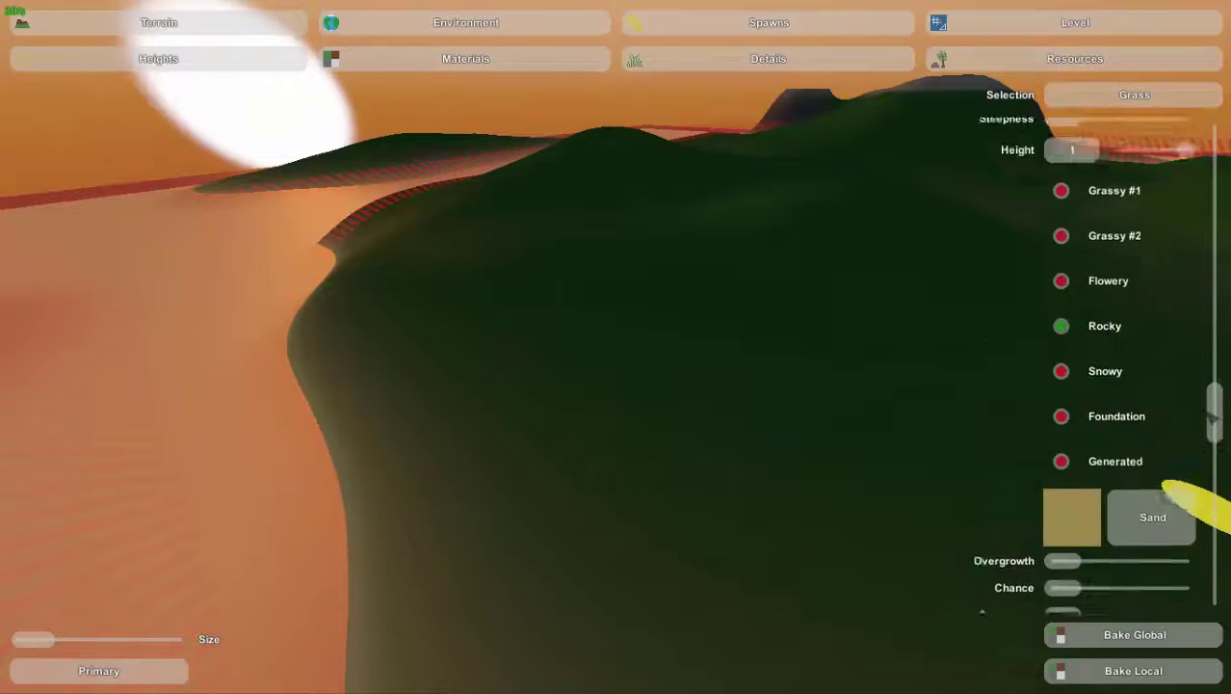
scroll(1216, 520, "down", 15)
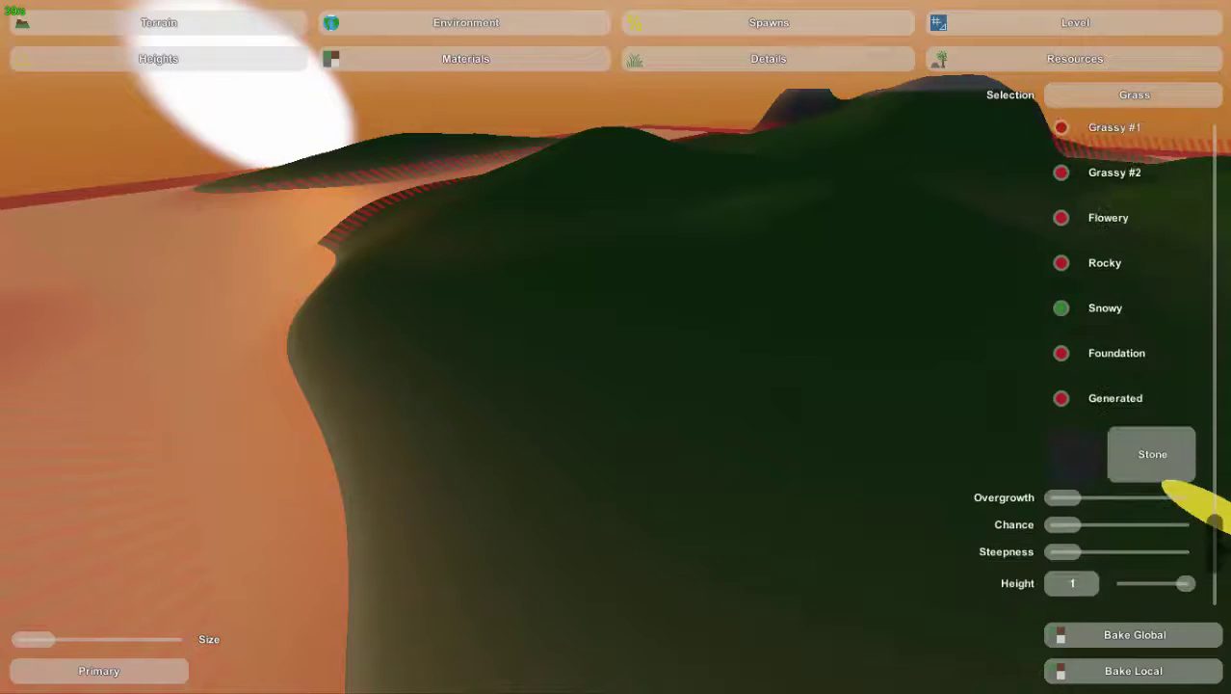
scroll(1171, 492, "down", 15)
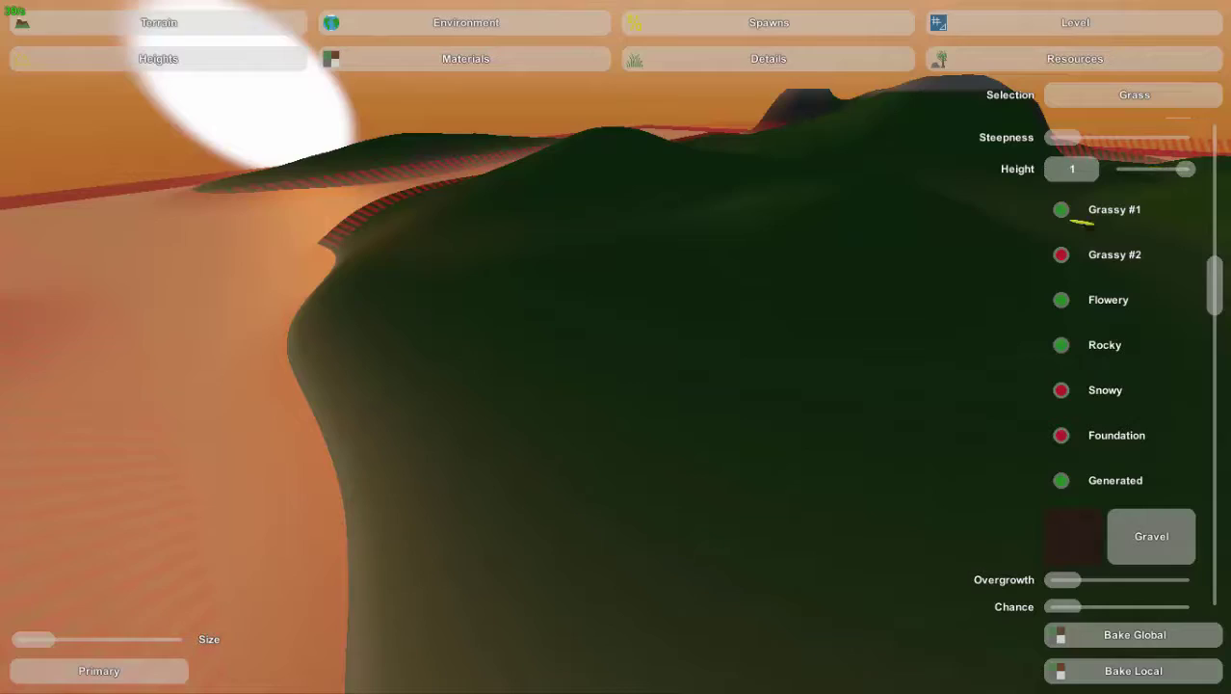
right_click_drag(872, 281, 605, 327)
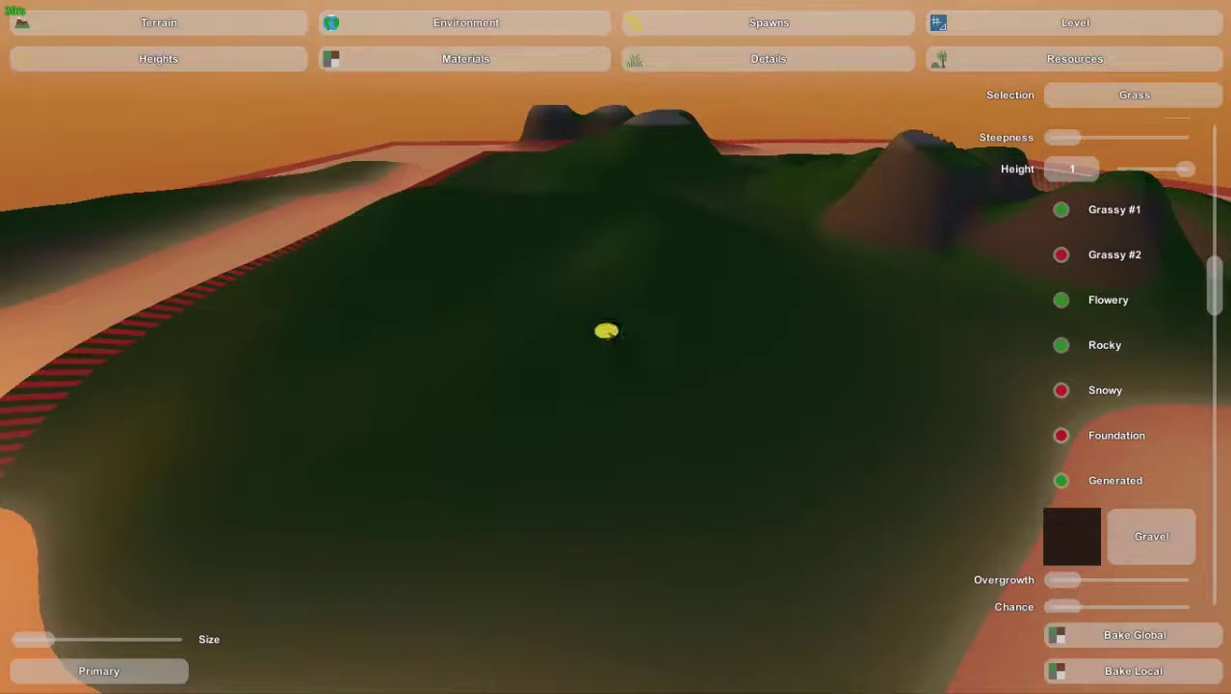
left_click(1117, 634)
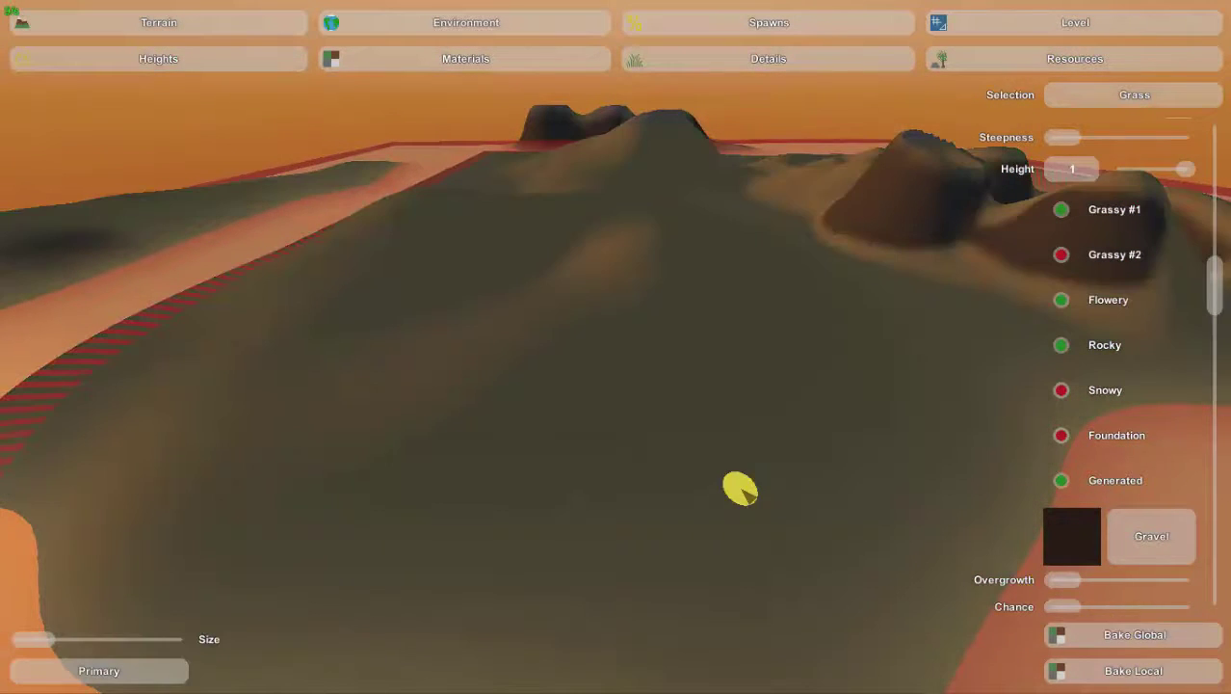
right_click_drag(740, 486, 289, 404)
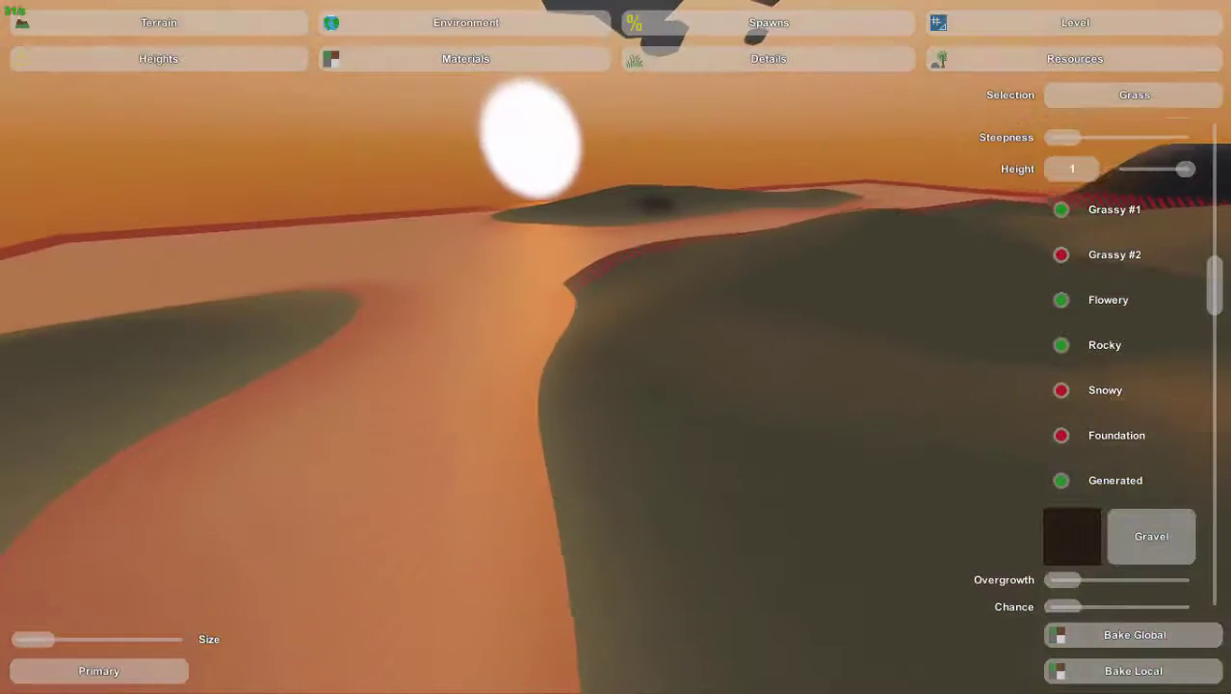
right_click_drag(616, 346, 906, 241)
key("w")
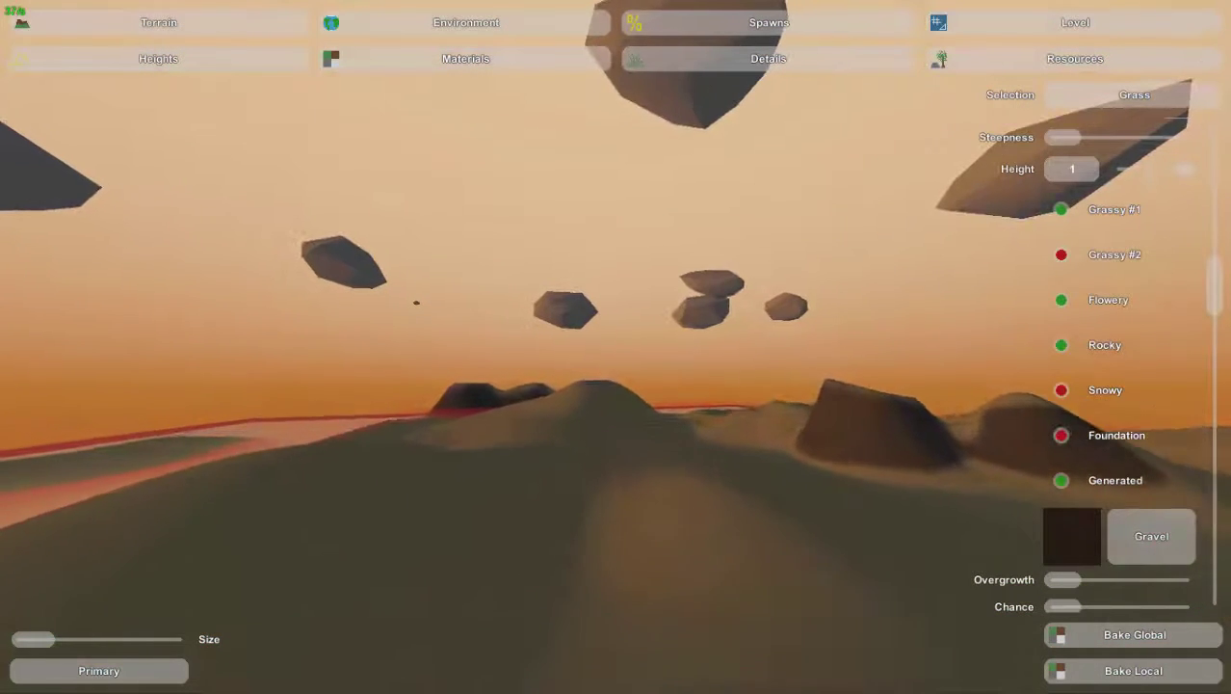
Examine the baked materials across the hills, slopes and shoreline of the map from several angles.
right_click_drag(416, 302, 501, 375)
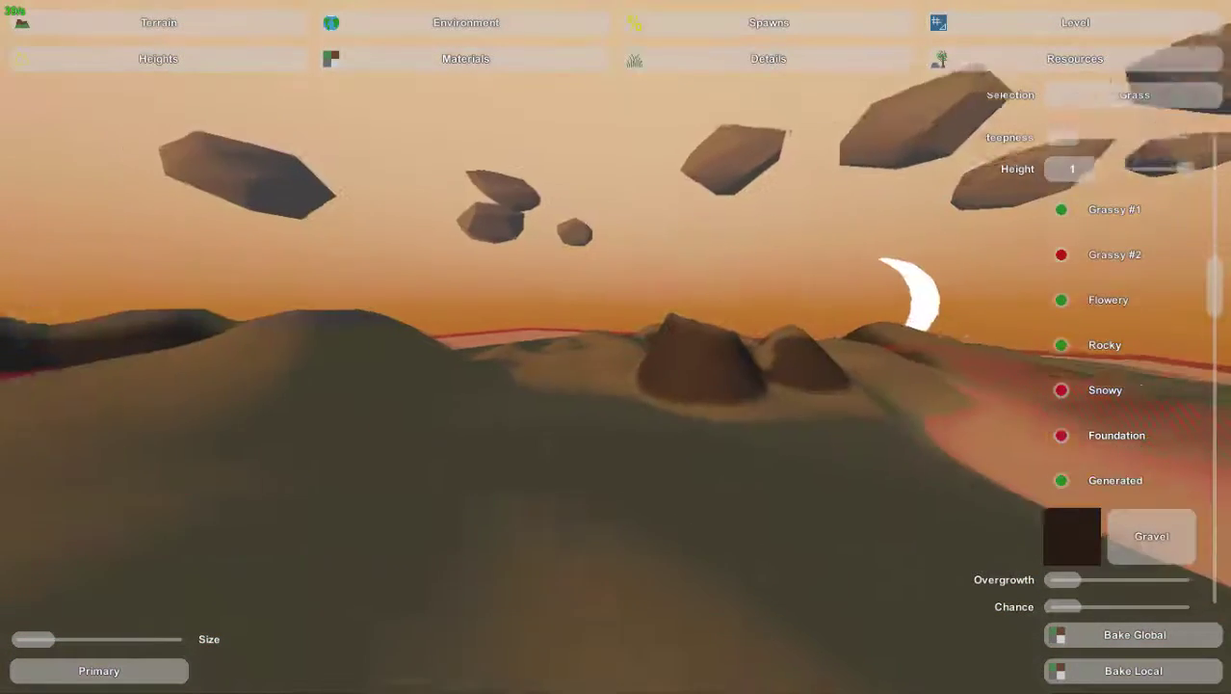
mouse_move(615, 347)
right_mouse_down()
mouse_move(669, 333)
mouse_move(285, 370)
mouse_move(707, 386)
mouse_move(717, 664)
mouse_move(700, 659)
mouse_move(608, 359)
mouse_move(512, 402)
mouse_move(118, 249)
mouse_move(102, 203)
mouse_move(573, 391)
mouse_move(532, 392)
mouse_move(799, 253)
right_mouse_up()
key("w")
key("w")
key("a")
key("w")
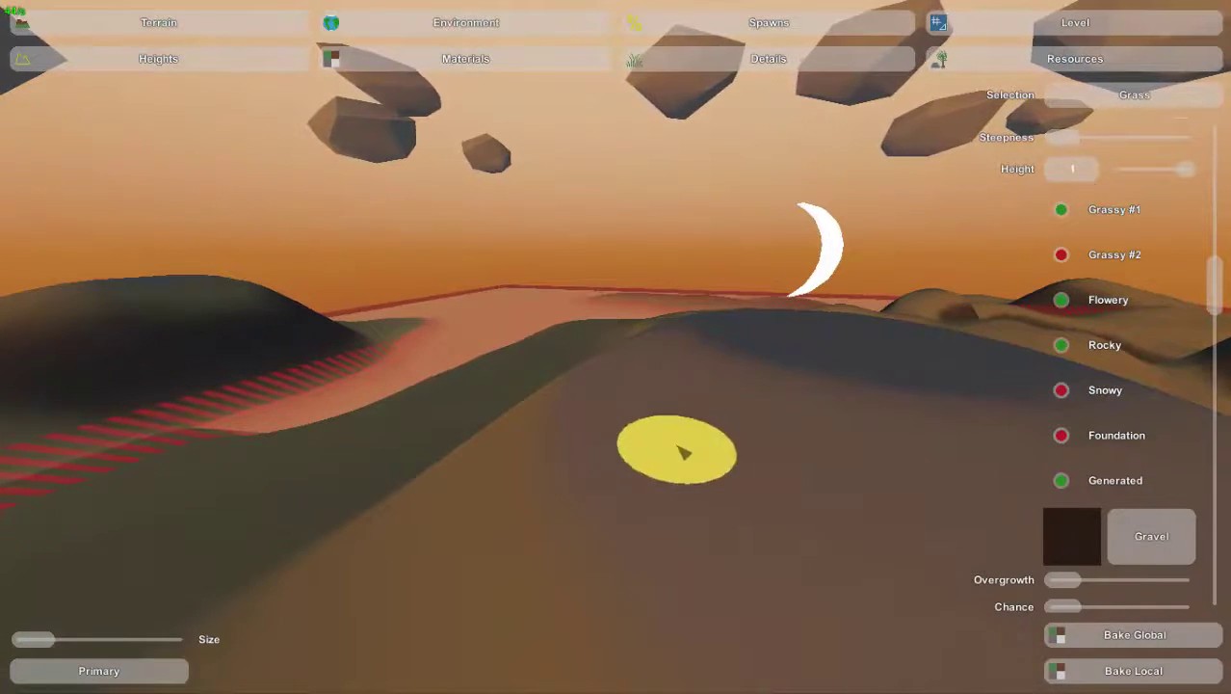
key("w")
mouse_move(679, 447)
right_mouse_down()
mouse_move(672, 410)
mouse_move(1060, 347)
mouse_move(1079, 376)
mouse_move(1194, 357)
right_mouse_up()
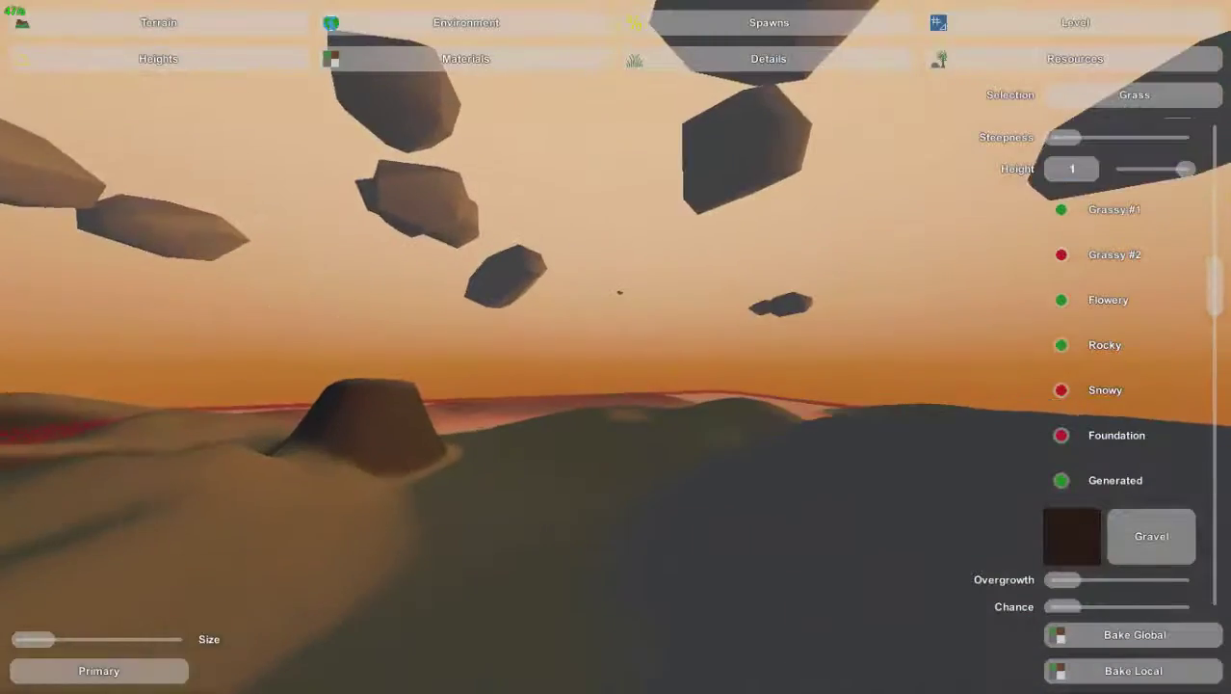
mouse_move(616, 347)
right_mouse_down()
mouse_move(972, 362)
mouse_move(1039, 386)
mouse_move(1224, 578)
right_mouse_up()
key("w")
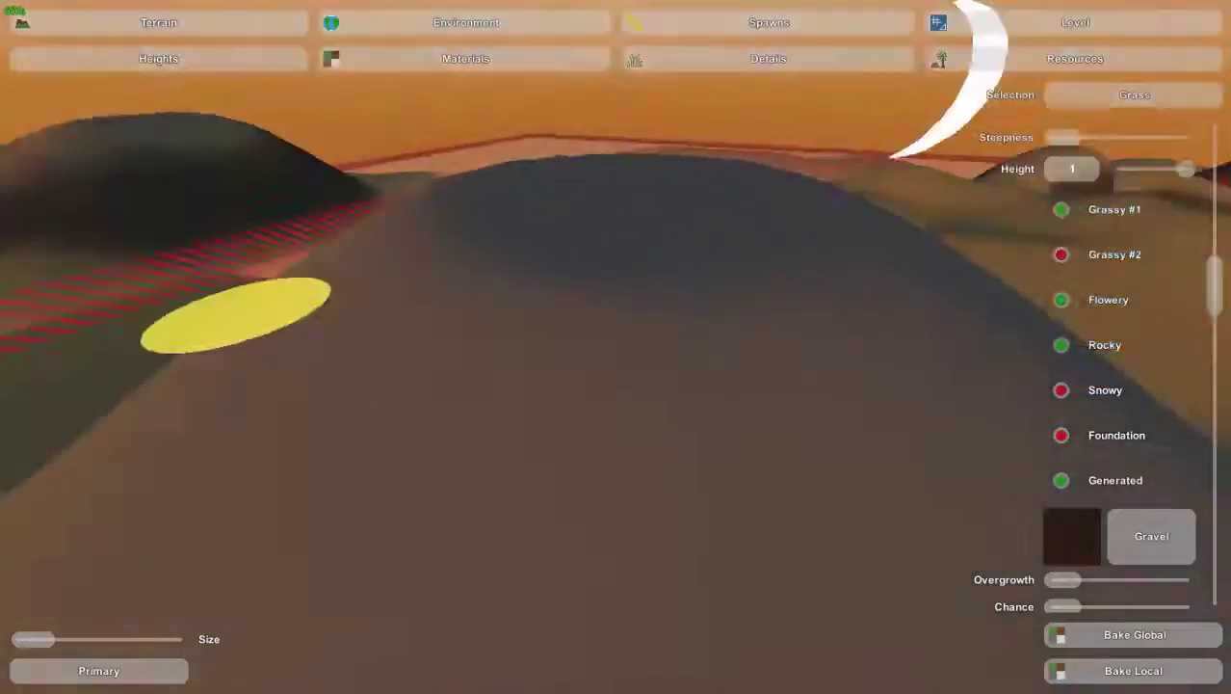
mouse_move(236, 315)
right_mouse_down()
mouse_move(214, 523)
mouse_move(609, 606)
mouse_move(686, 410)
mouse_move(910, 458)
mouse_move(616, 347)
right_mouse_up()
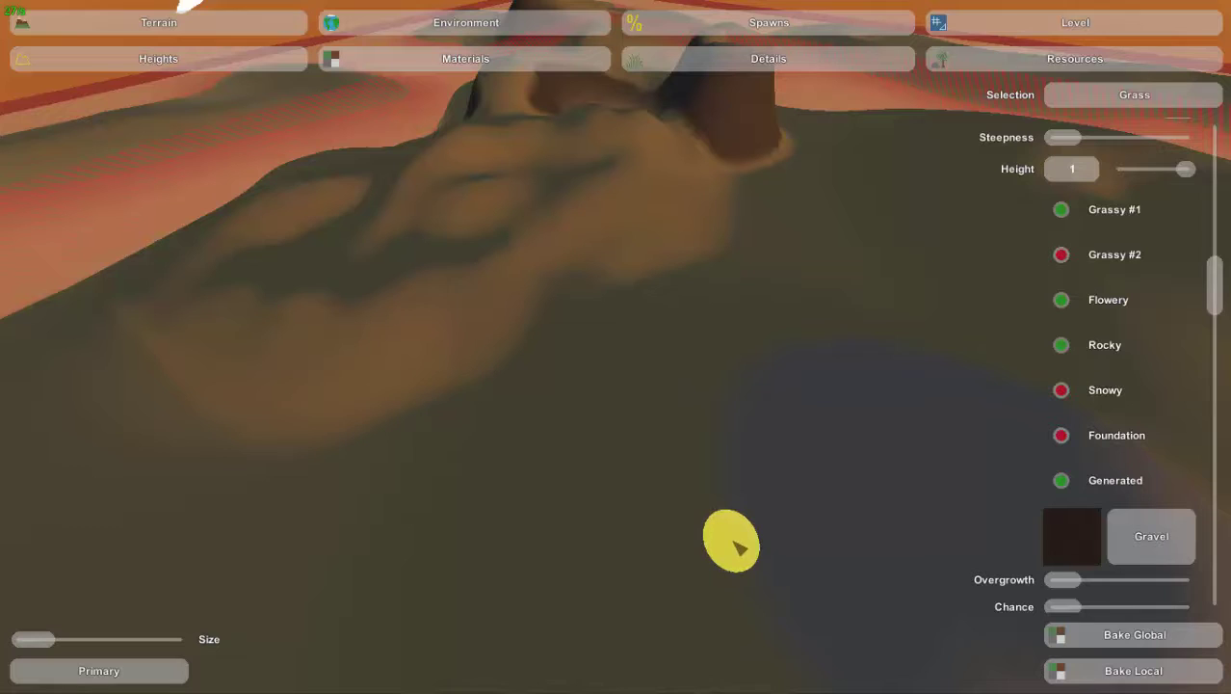
mouse_move(454, 582)
right_mouse_down()
mouse_move(500, 484)
mouse_move(619, 442)
mouse_move(694, 502)
right_mouse_up()
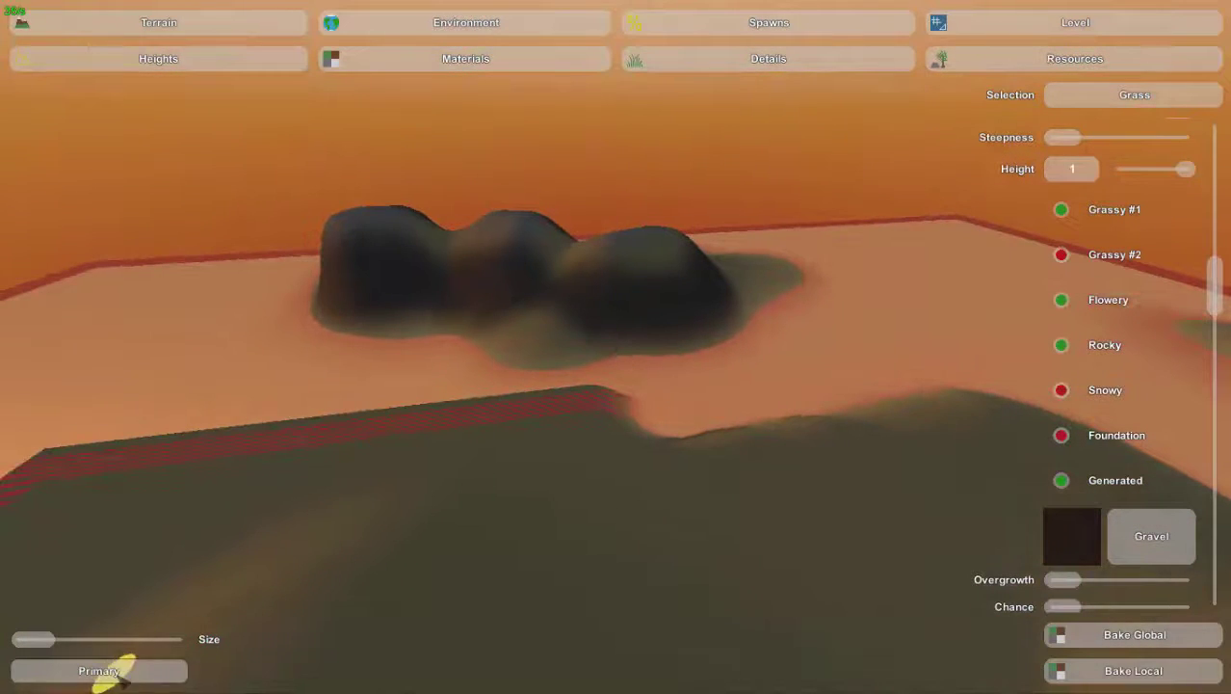
Switch material painting to Secondary and paint a grass patch on the dark mountain slope outside the red boundary.
left_click(104, 672)
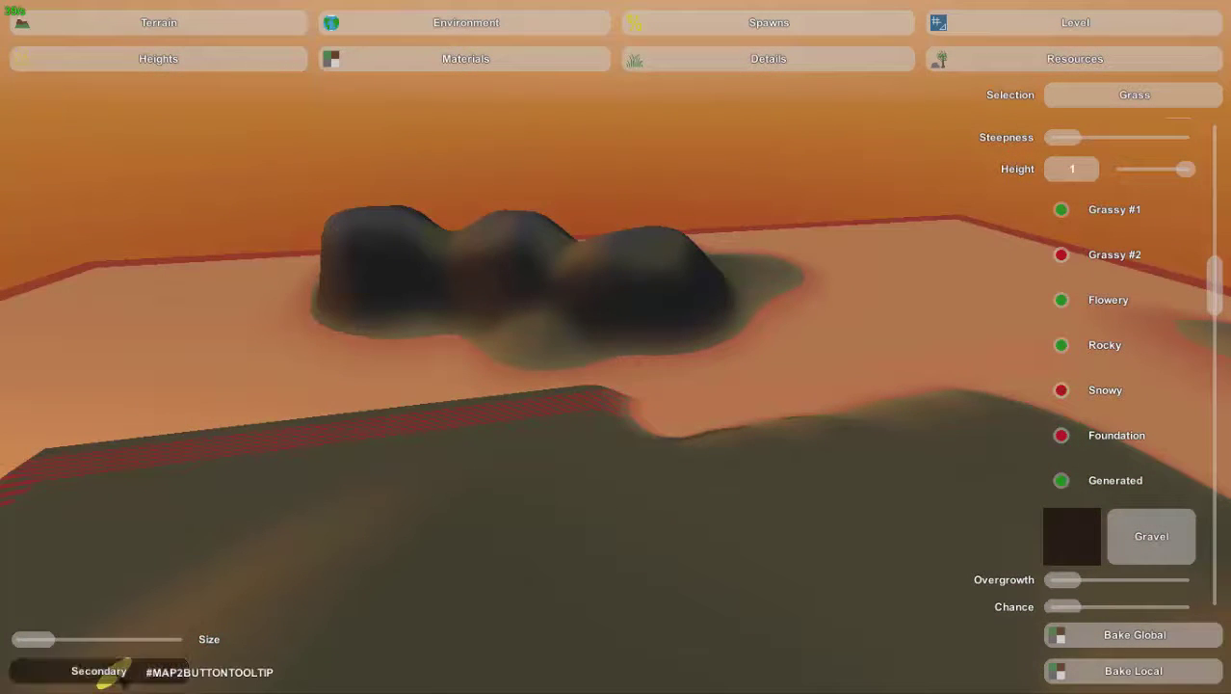
left_click(101, 672)
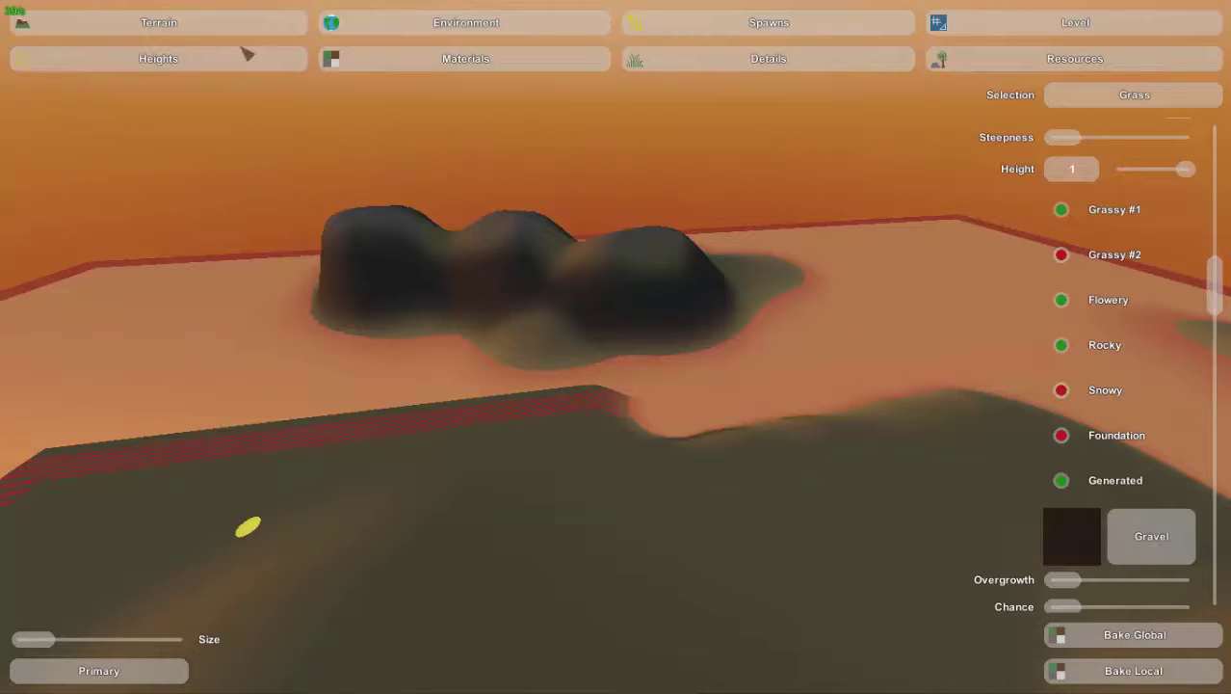
left_click(85, 670)
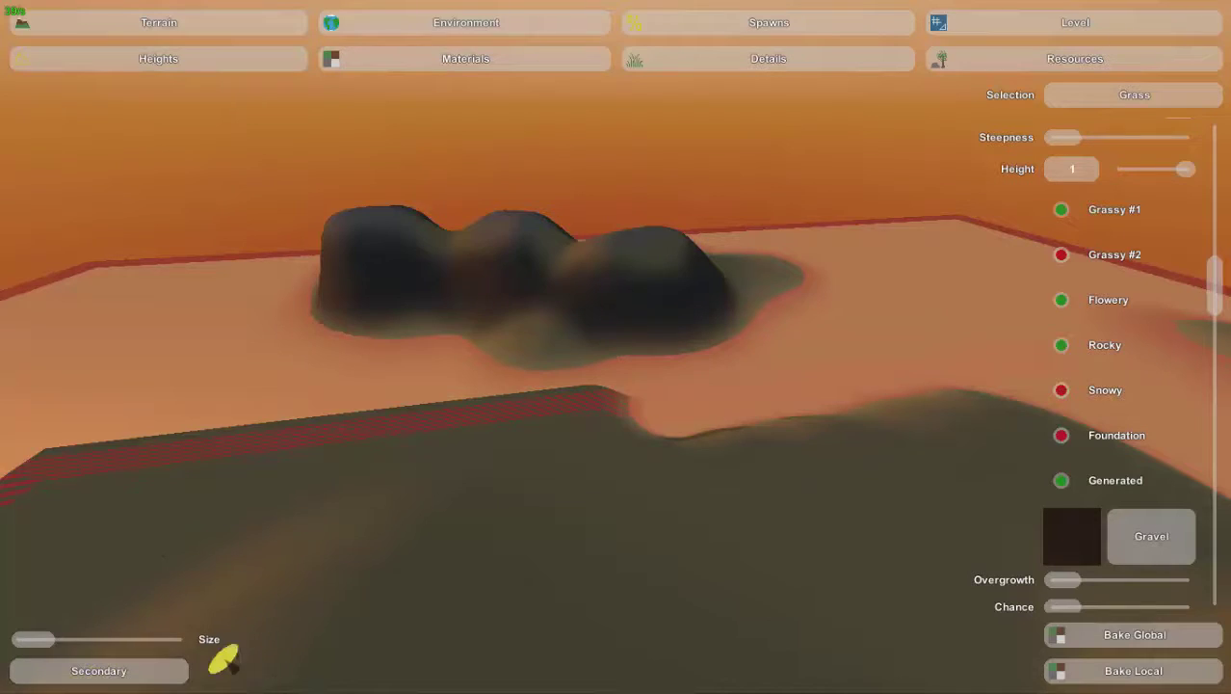
key("w")
mouse_move(686, 635)
right_mouse_down()
mouse_move(795, 541)
mouse_move(830, 417)
mouse_move(870, 486)
right_mouse_up()
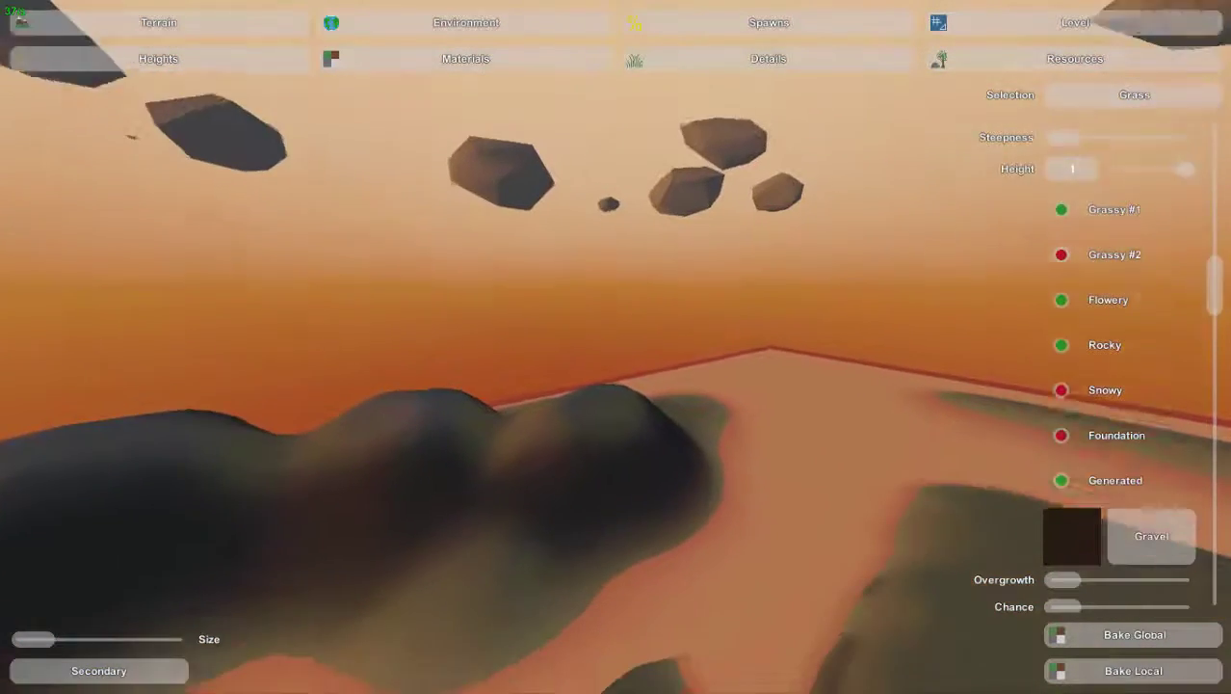
key("w")
right_click_drag(616, 347, 696, 544)
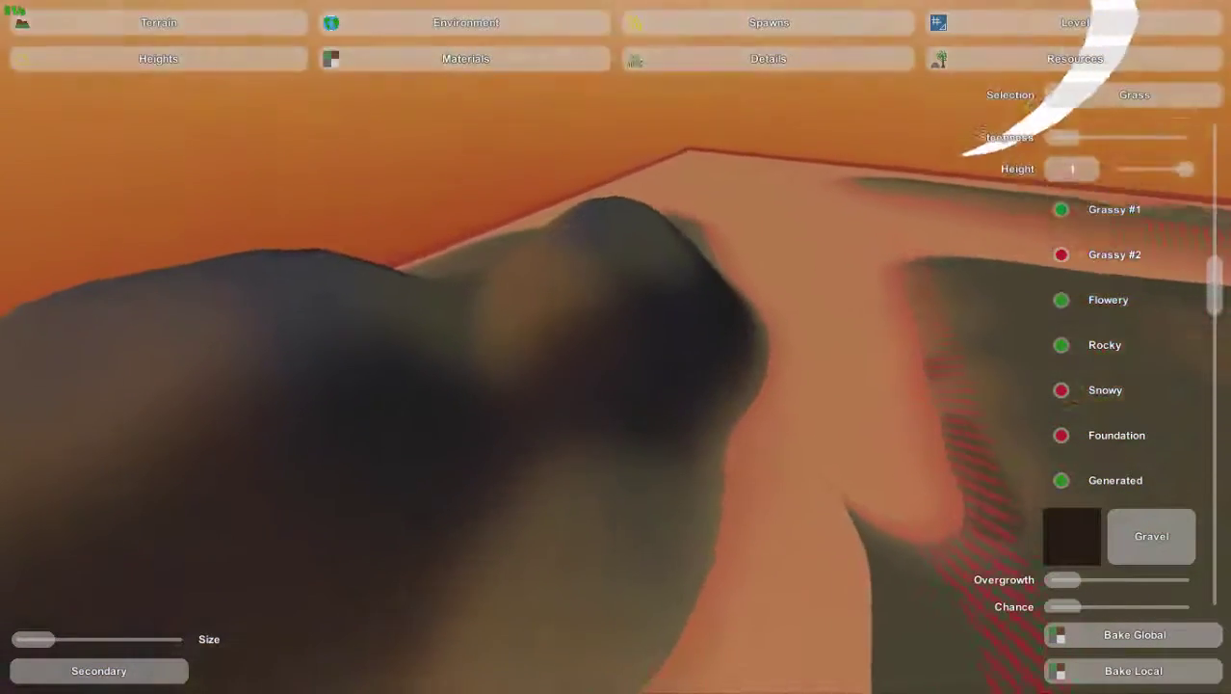
right_click_drag(692, 587, 693, 602)
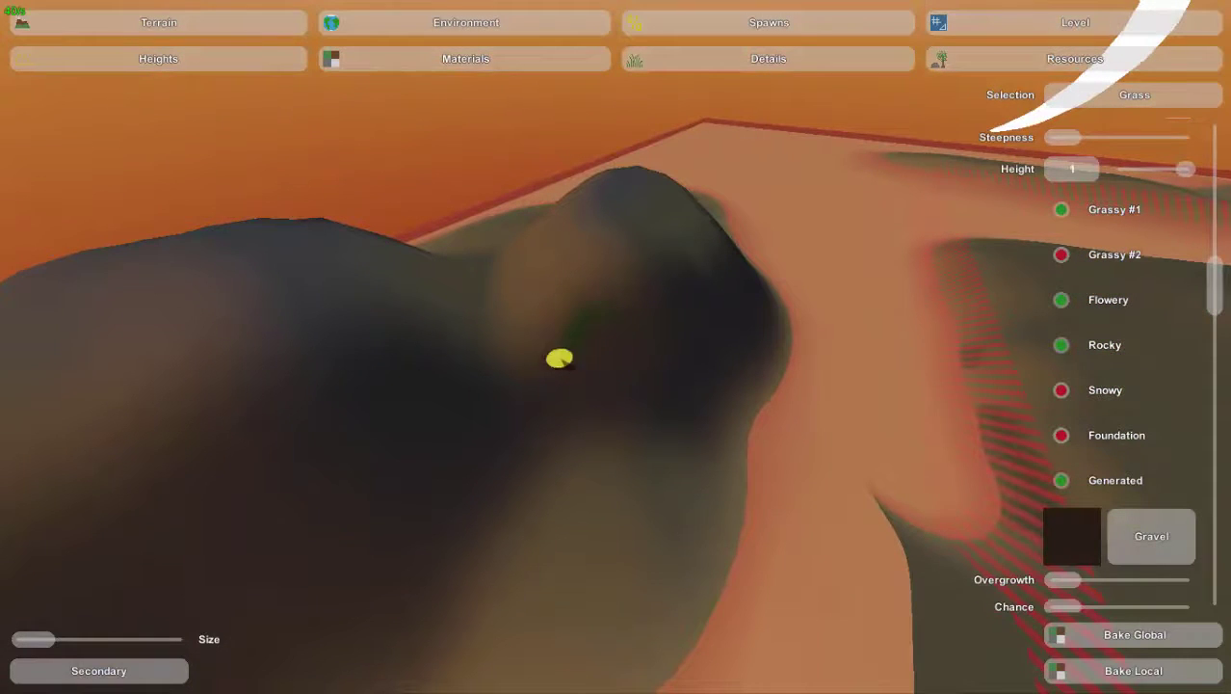
mouse_move(559, 358)
left_mouse_down()
mouse_move(618, 429)
mouse_move(566, 393)
mouse_move(626, 399)
mouse_move(571, 415)
left_mouse_up()
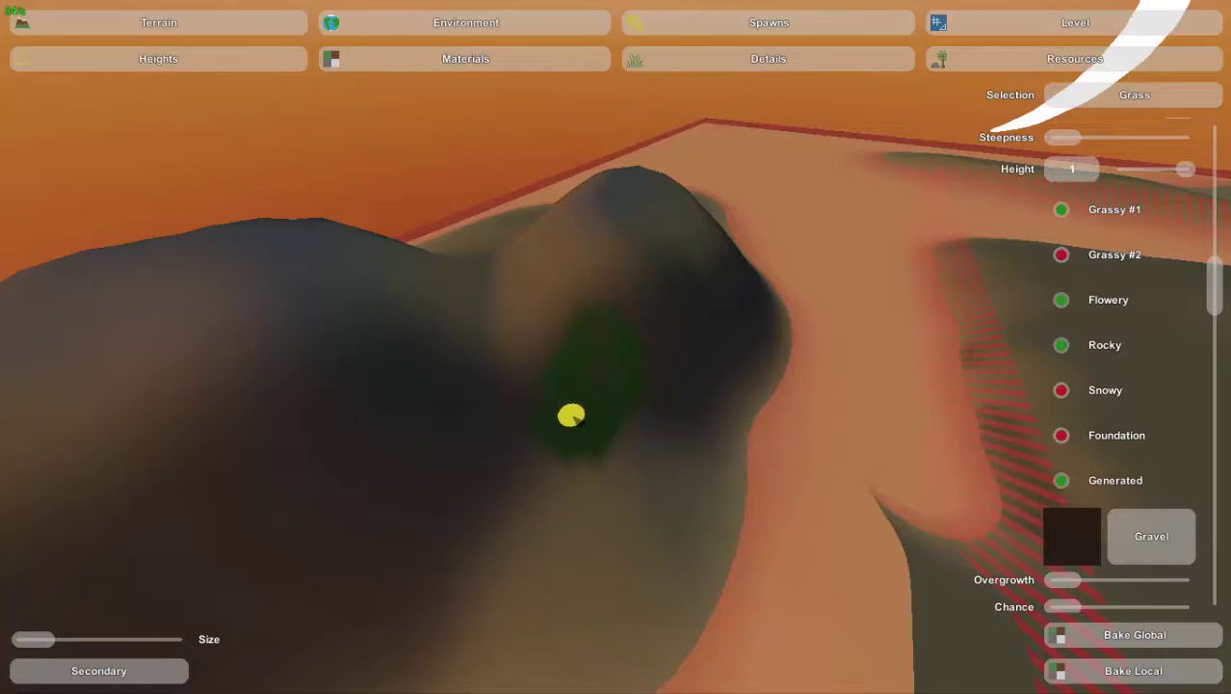
Switch material painting to Primary and paint a small grass patch on the hillside inside the red boundary.
key("w")
mouse_move(601, 383)
right_mouse_down()
mouse_move(771, 405)
mouse_move(915, 453)
right_mouse_up()
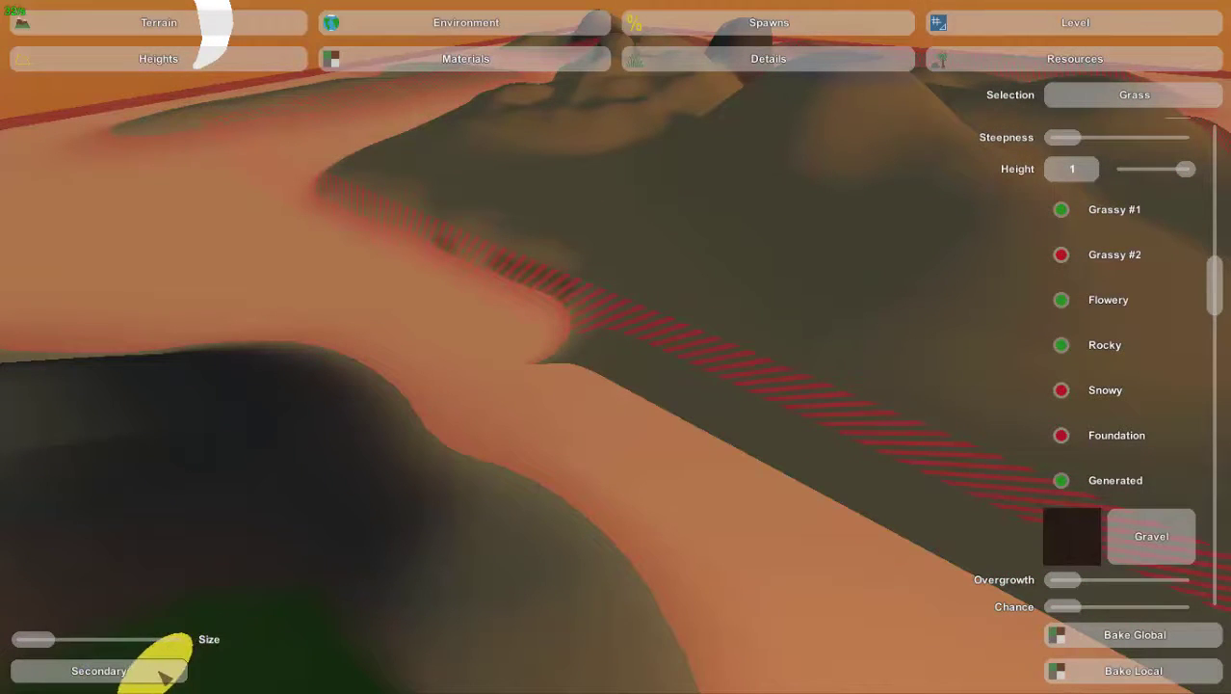
left_click(162, 668)
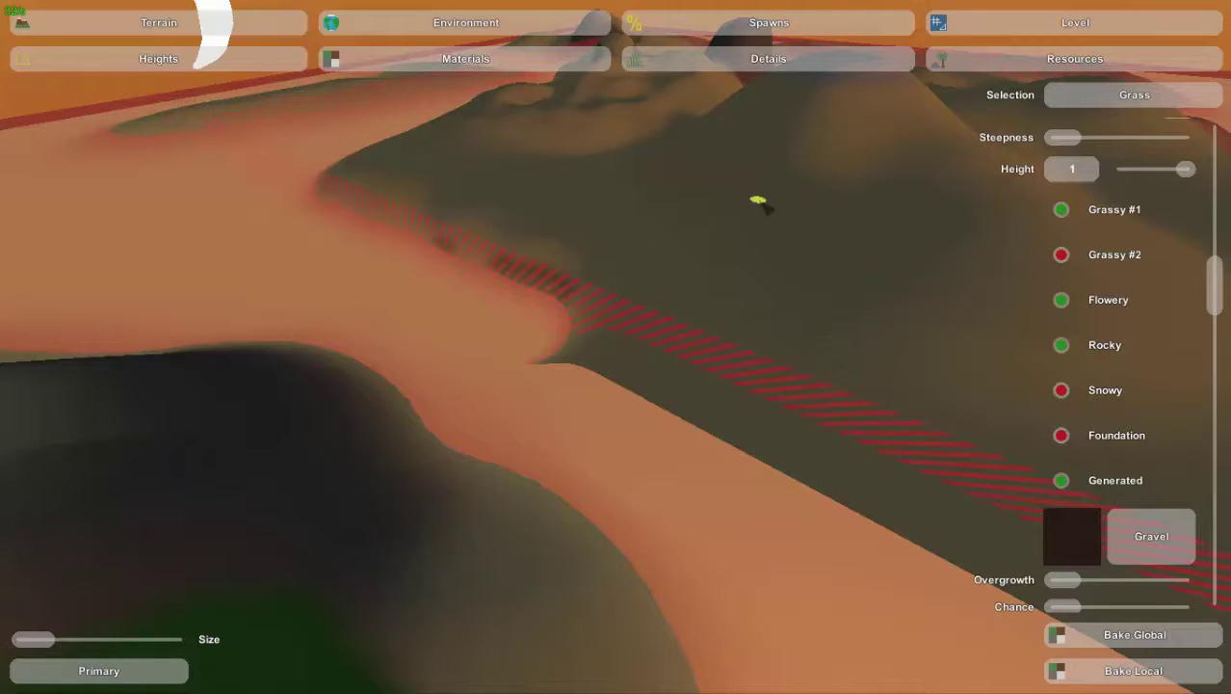
mouse_move(710, 208)
left_mouse_down()
mouse_move(737, 202)
mouse_move(711, 222)
mouse_move(740, 214)
mouse_move(714, 209)
mouse_move(736, 228)
left_mouse_up()
mouse_move(736, 228)
right_mouse_down()
mouse_move(404, 482)
mouse_move(520, 452)
mouse_move(607, 463)
mouse_move(848, 347)
right_mouse_up()
key("s")
right_click_drag(615, 346, 674, 327)
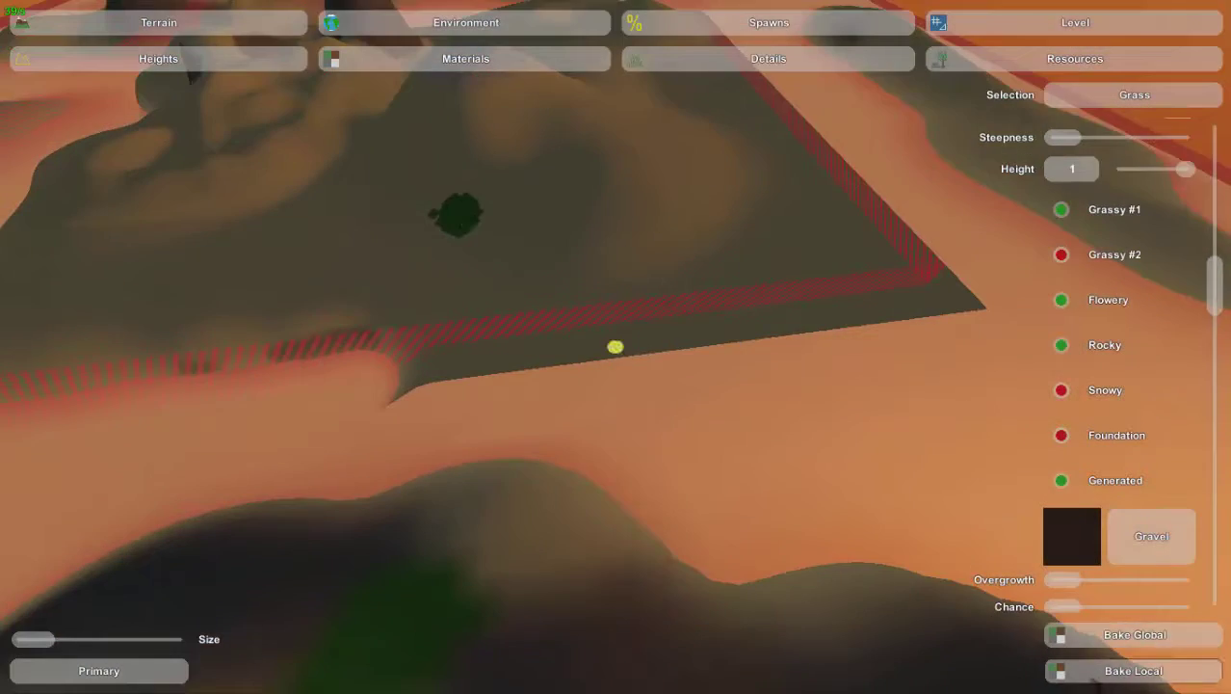
right_click_drag(841, 599, 915, 448)
key("a")
mouse_move(602, 462)
right_mouse_down()
mouse_move(470, 512)
mouse_move(522, 432)
mouse_move(687, 395)
mouse_move(870, 476)
mouse_move(611, 362)
right_mouse_up()
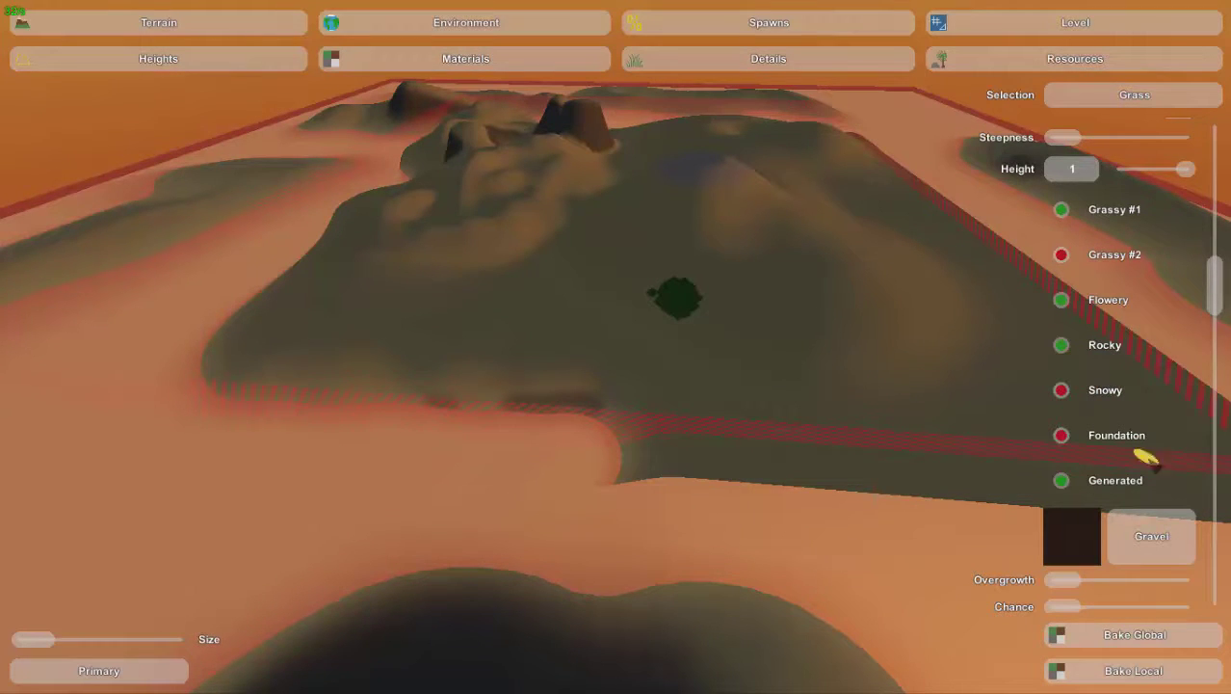
mouse_move(1216, 285)
left_mouse_down()
mouse_move(1216, 265)
mouse_move(1221, 275)
left_mouse_up()
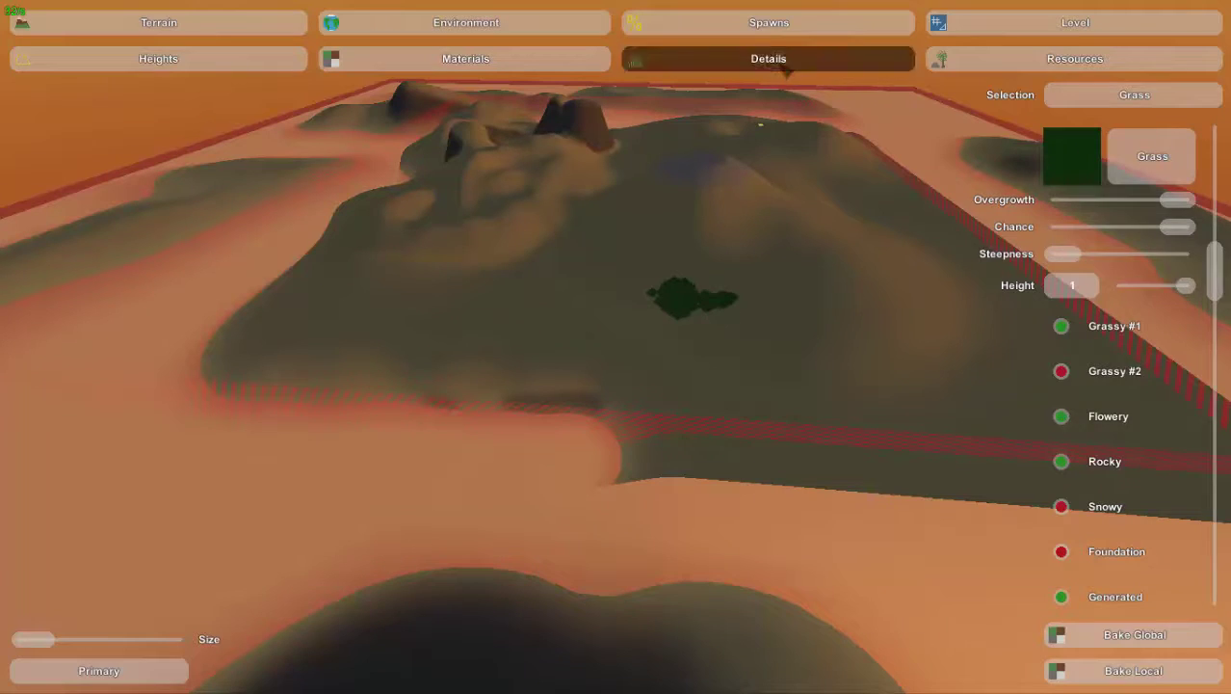
left_click(771, 58)
left_click(1070, 59)
left_click(466, 59)
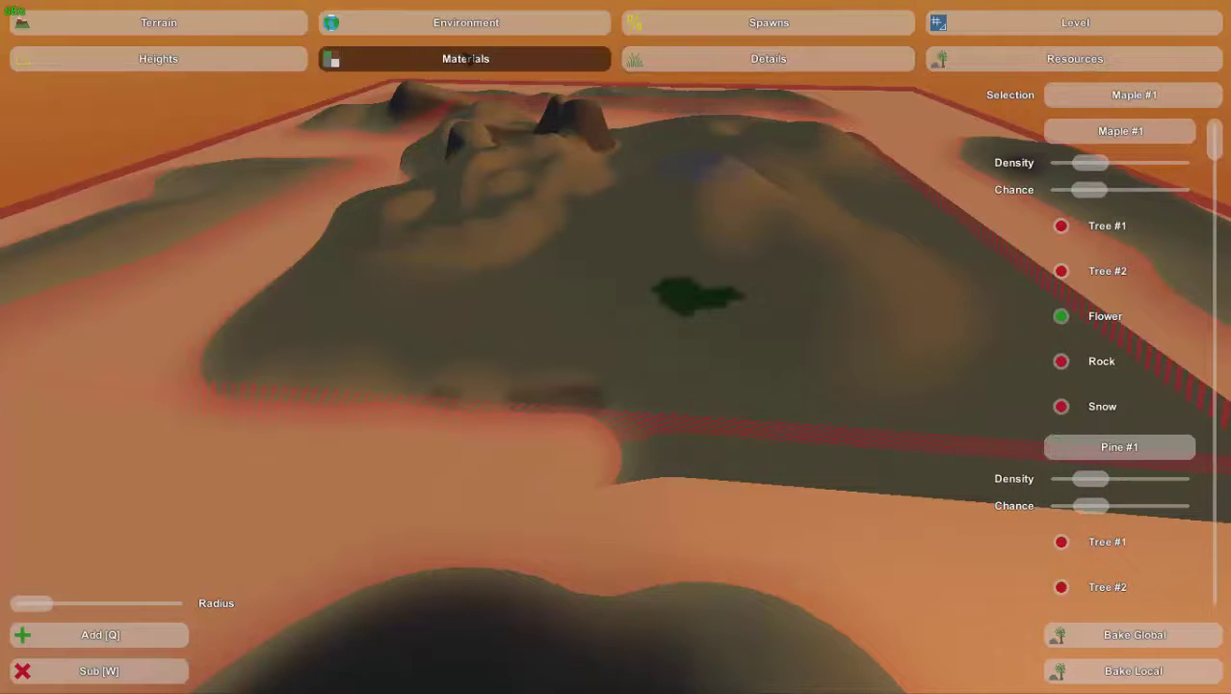
Enlarge the grass patch on the inner hillside and paint a second one on the sandy slope below the rocky peaks.
mouse_move(703, 305)
left_mouse_down()
mouse_move(680, 308)
mouse_move(735, 306)
left_mouse_up()
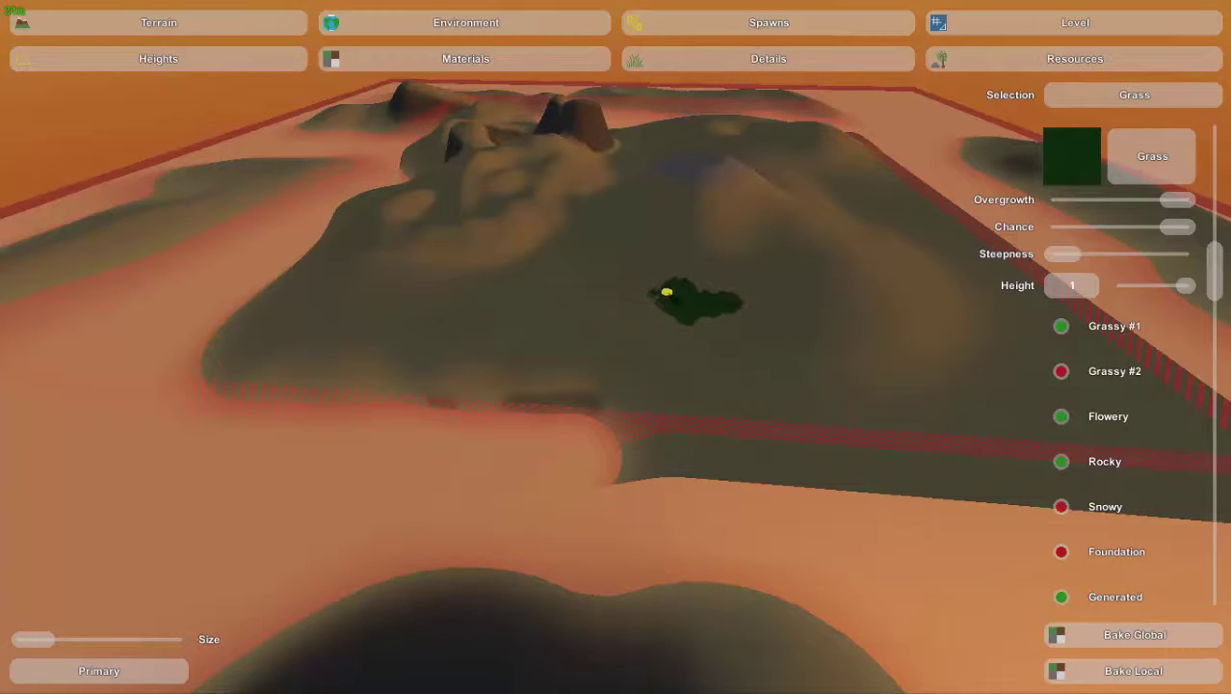
mouse_move(684, 321)
left_mouse_down()
mouse_move(709, 324)
mouse_move(715, 310)
mouse_move(703, 330)
mouse_move(757, 293)
mouse_move(720, 329)
mouse_move(742, 294)
mouse_move(706, 314)
left_mouse_up()
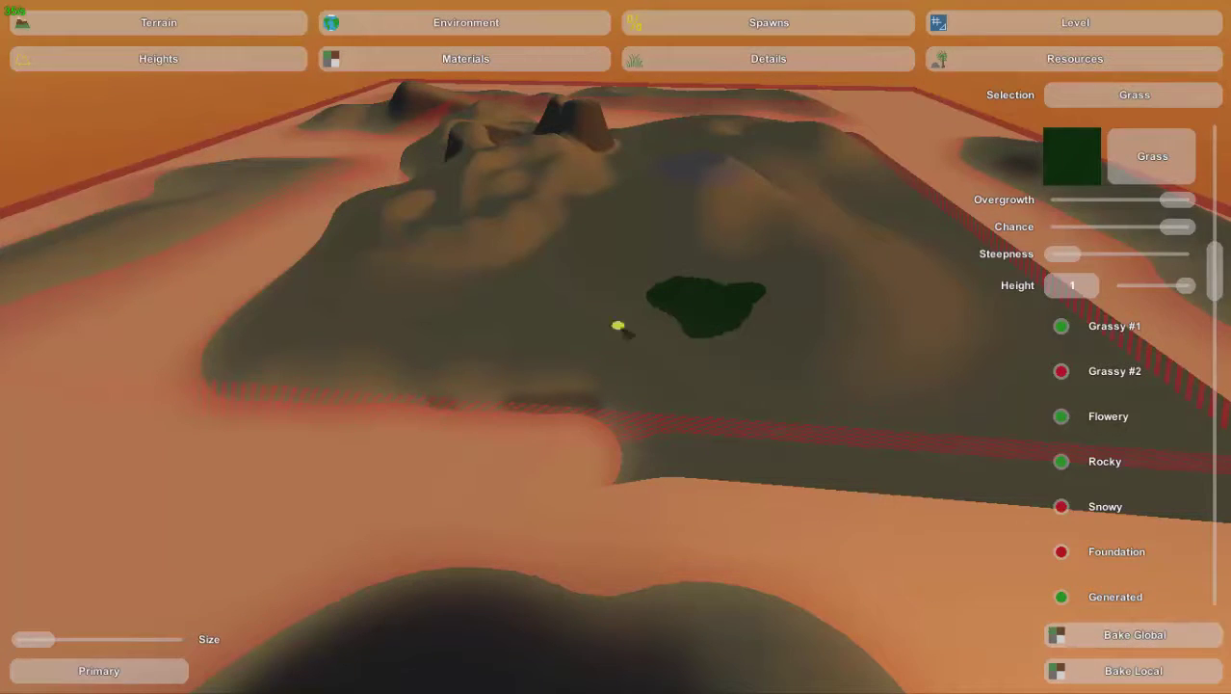
left_click_drag(459, 235, 483, 228)
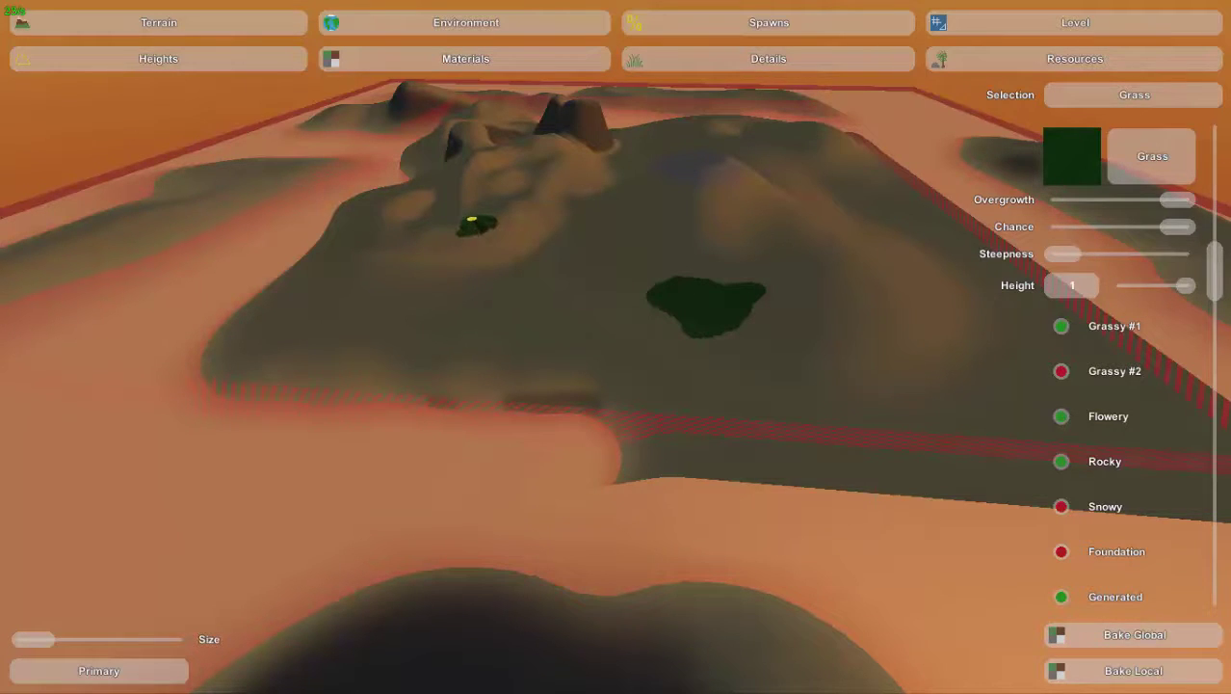
left_click_drag(495, 227, 519, 231)
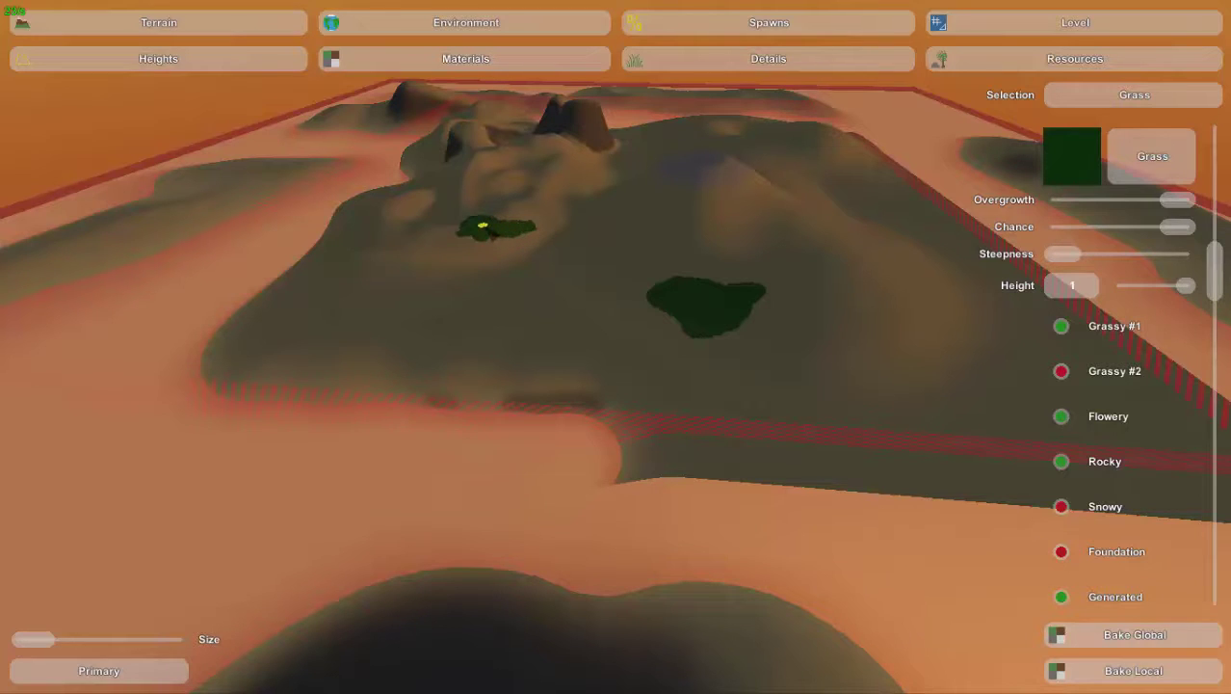